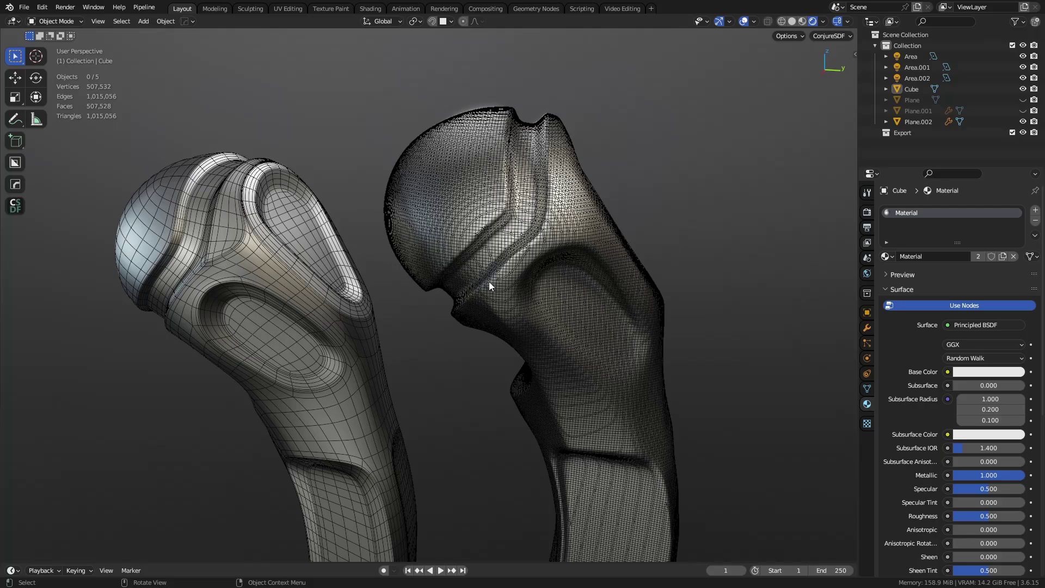
click(314, 271)
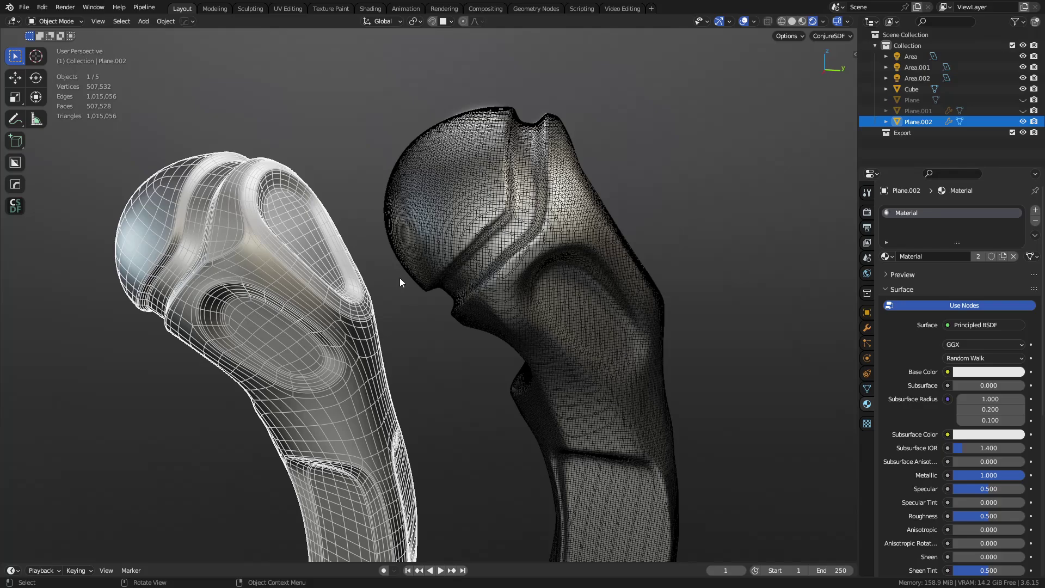
click(451, 335)
middle_drag(452, 334, 526, 329)
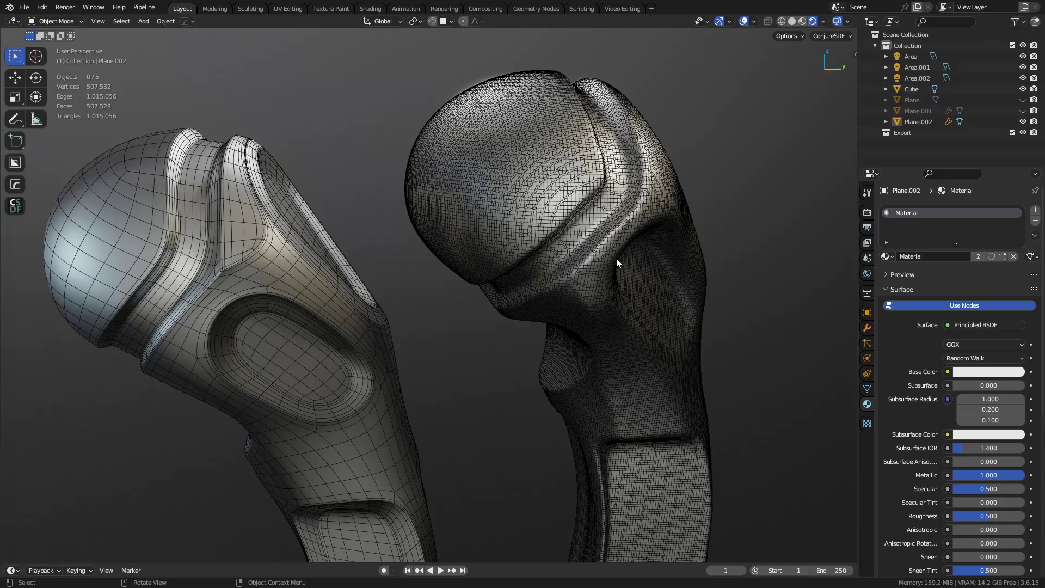
middle_drag(602, 269, 517, 295)
Remesh the dense Cube model with Quad Remesher at a quad count of 5000 with X symmetry enabled.
click(502, 280)
key(n)
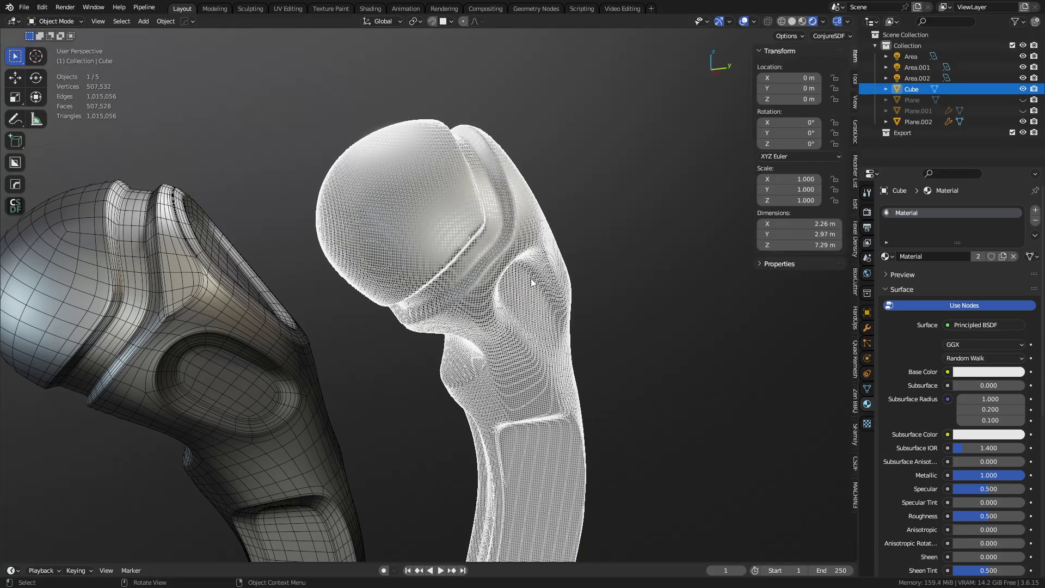
click(850, 362)
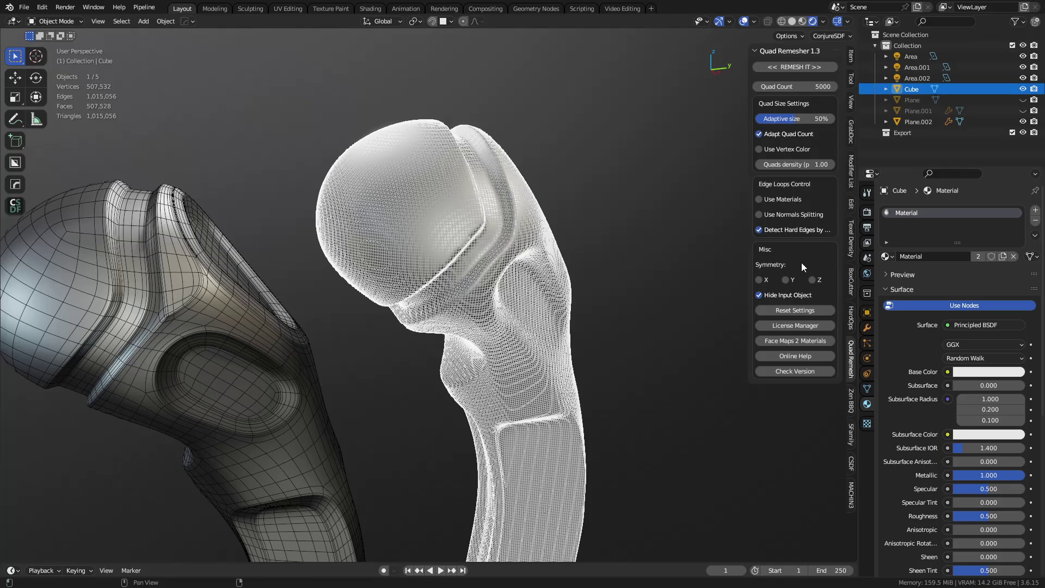
click(762, 278)
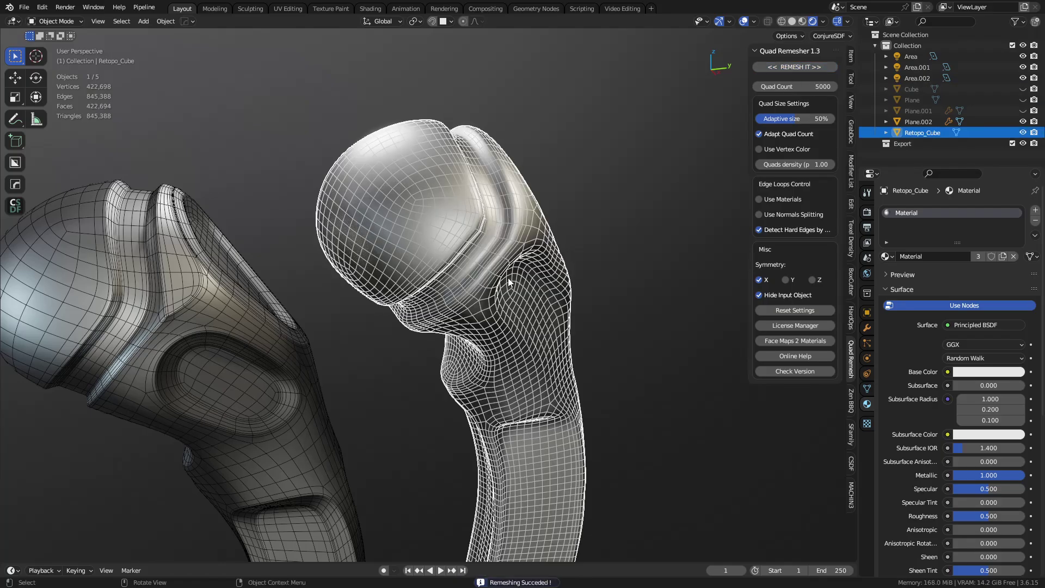
Compare the wireframe and smooth shading of the remeshed model with the neighbouring reference model, including around their recessed panels.
middle_drag(598, 269, 469, 283)
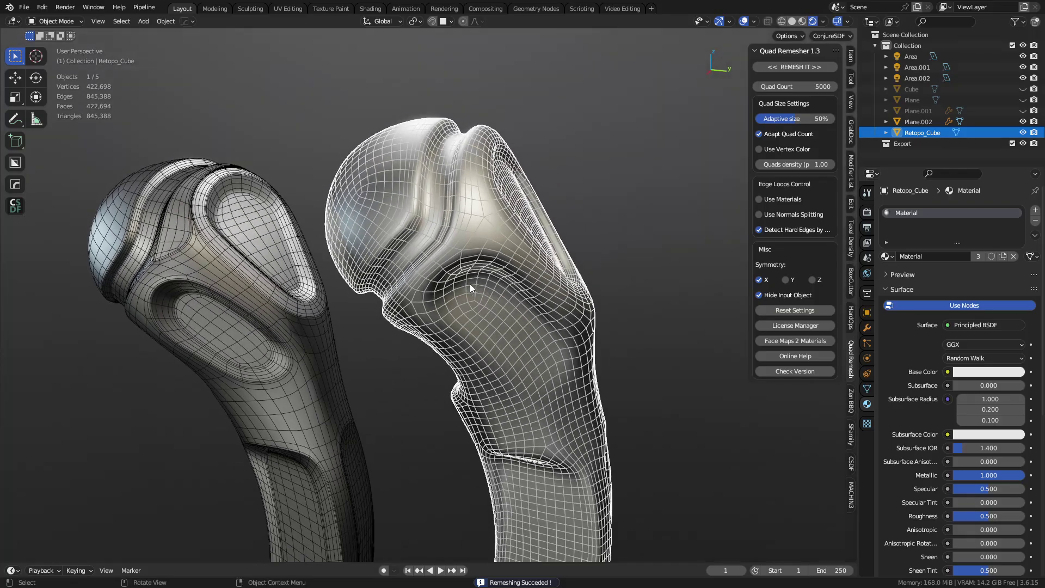
click(390, 370)
shift+middle_drag(397, 370, 425, 368)
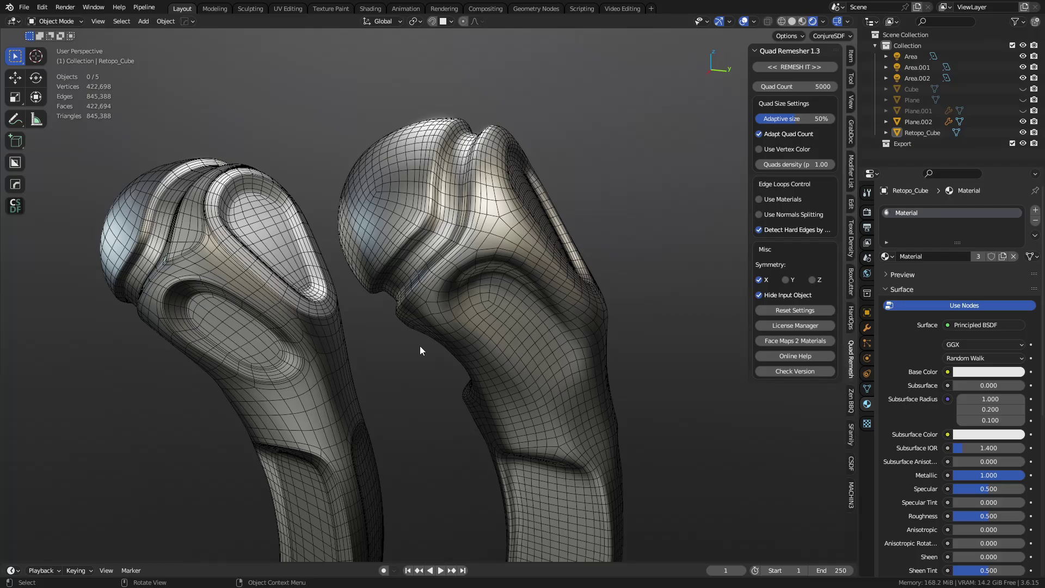
key(shift+w)
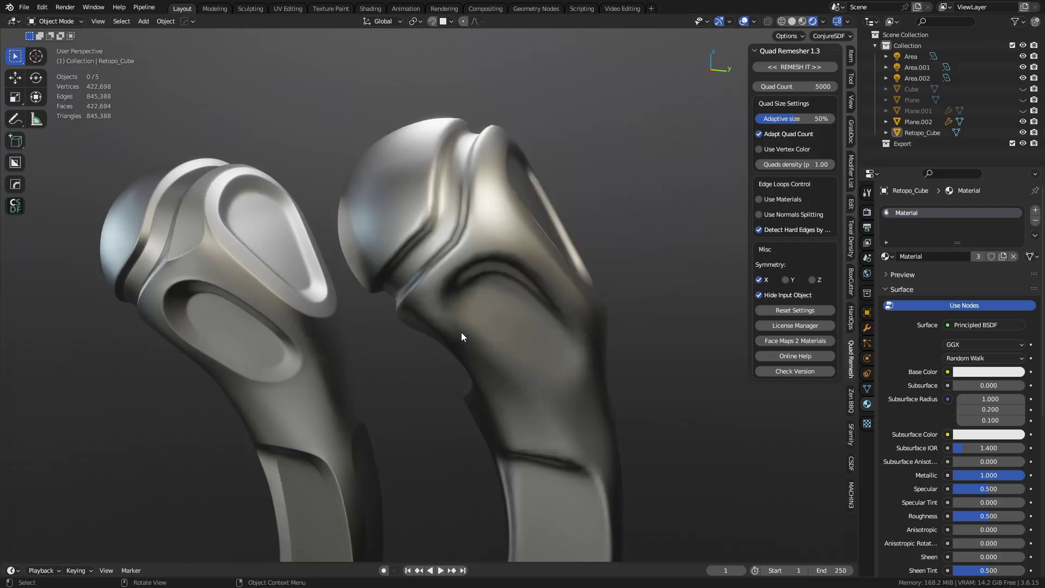
middle_drag(462, 332, 458, 328)
alt+middle_drag(305, 347, 240, 308)
alt+middle_click(240, 308)
scroll(478, 293, up, 4)
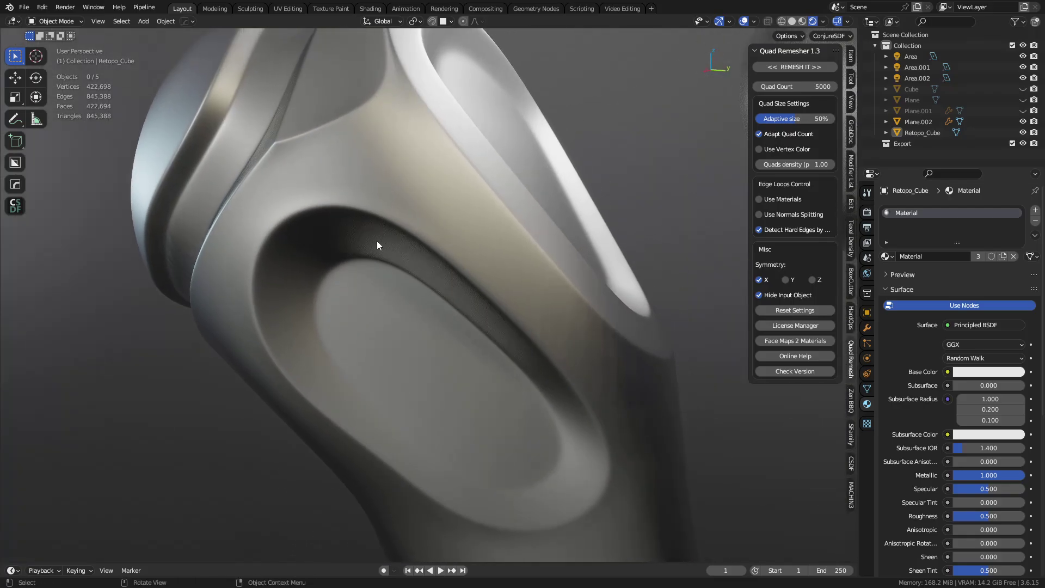
key(shift+w)
middle_drag(374, 241, 318, 233)
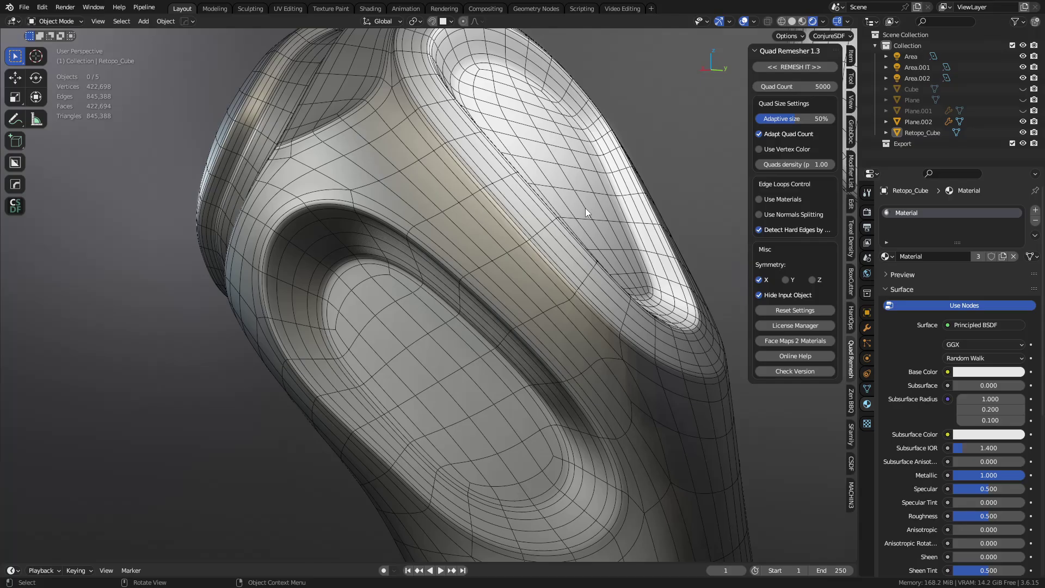
middle_drag(586, 208, 342, 240)
scroll(465, 233, down, 2)
scroll(499, 297, down, 2)
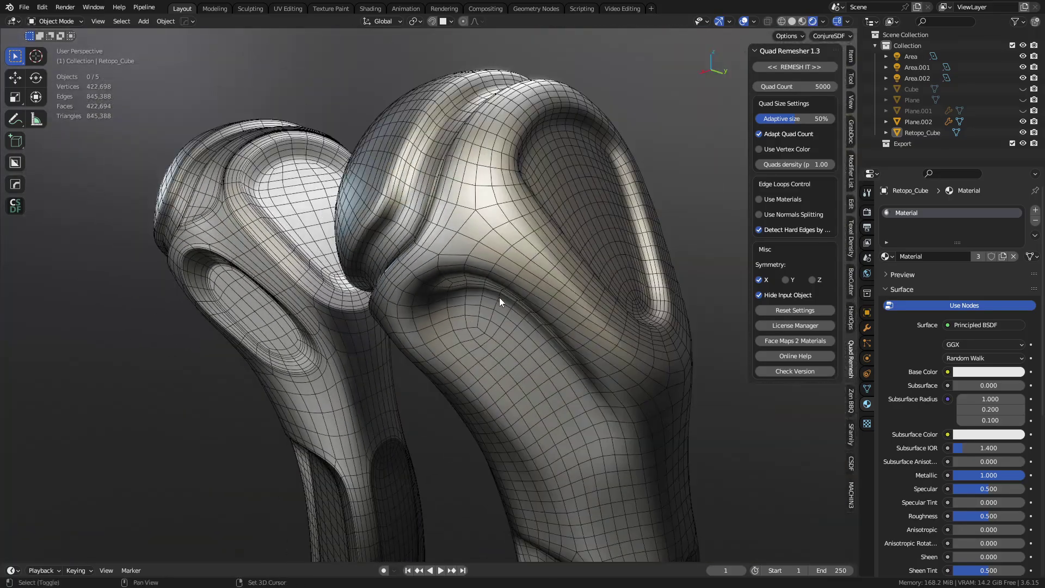
Add a level 2 subdivision to the remeshed model and check its surface with and without the wireframe.
key(shift+w)
shift+middle_drag(499, 297, 462, 269)
scroll(526, 259, up, 2)
click(527, 259)
key(ctrl+2)
key(alt+a)
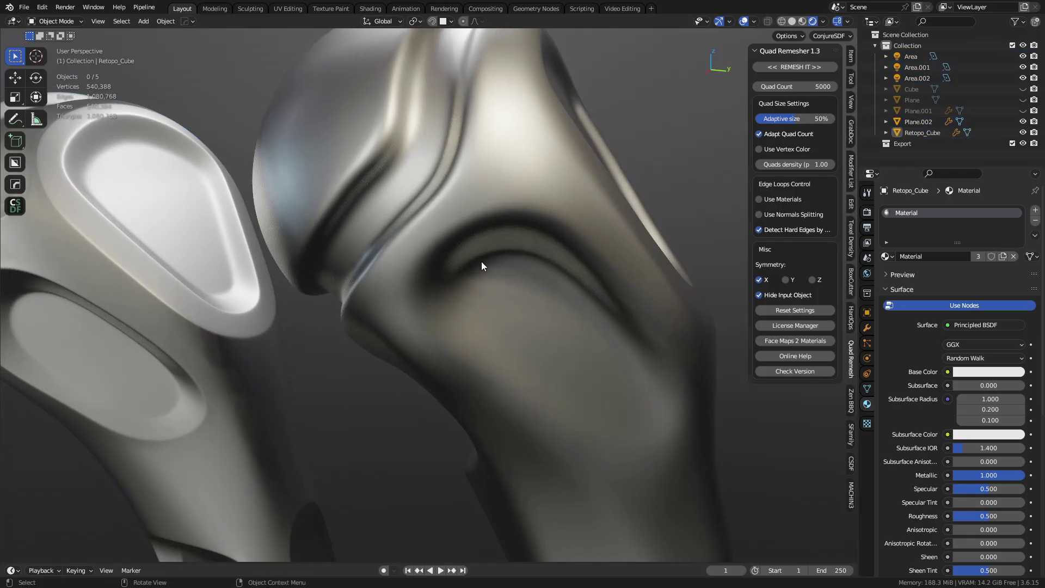
scroll(481, 261, down, 3)
key(shift+w)
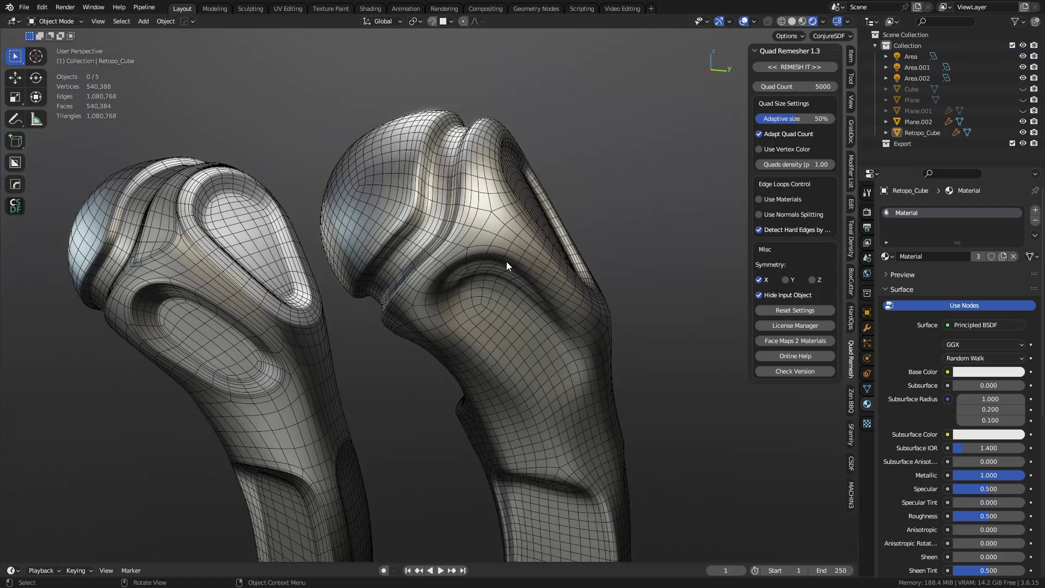
Examine the remeshed model's face flow around the oval recess by picking individual faces in Edit Mode, comparing it with the reference model.
scroll(506, 265, up, 3)
key(ctrl+Tab)
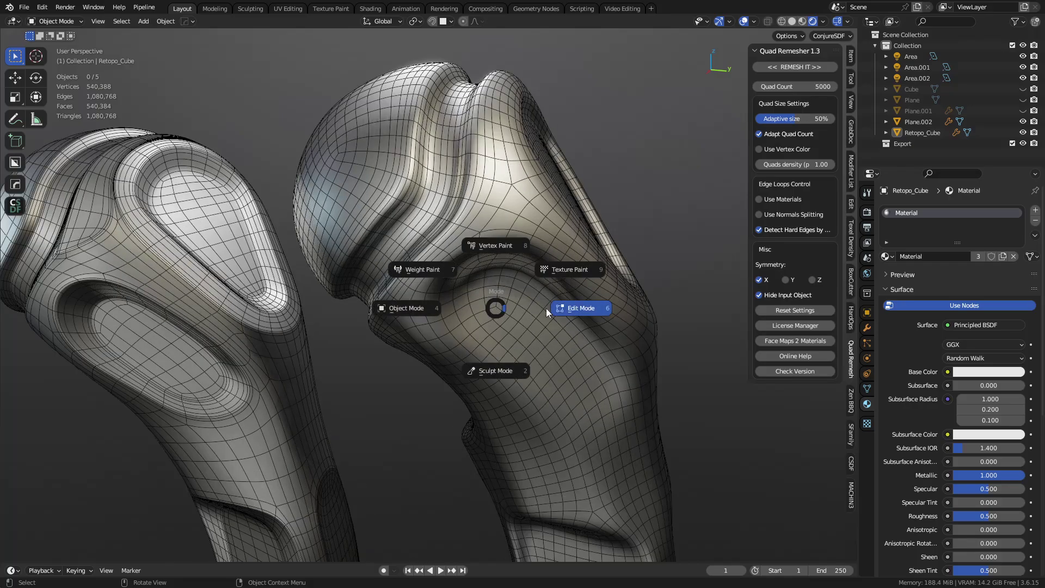
click(546, 308)
shift+middle_drag(549, 308, 532, 296)
key(3)
click(413, 276)
click(397, 258)
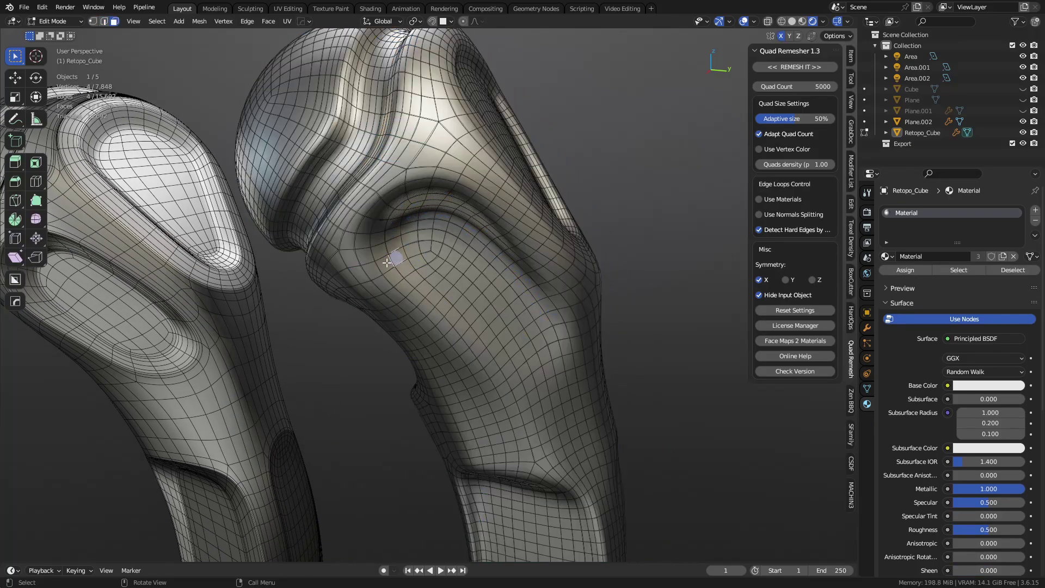
click(385, 264)
click(436, 317)
click(485, 360)
click(482, 375)
ctrl+shift+click(421, 184)
click(409, 185)
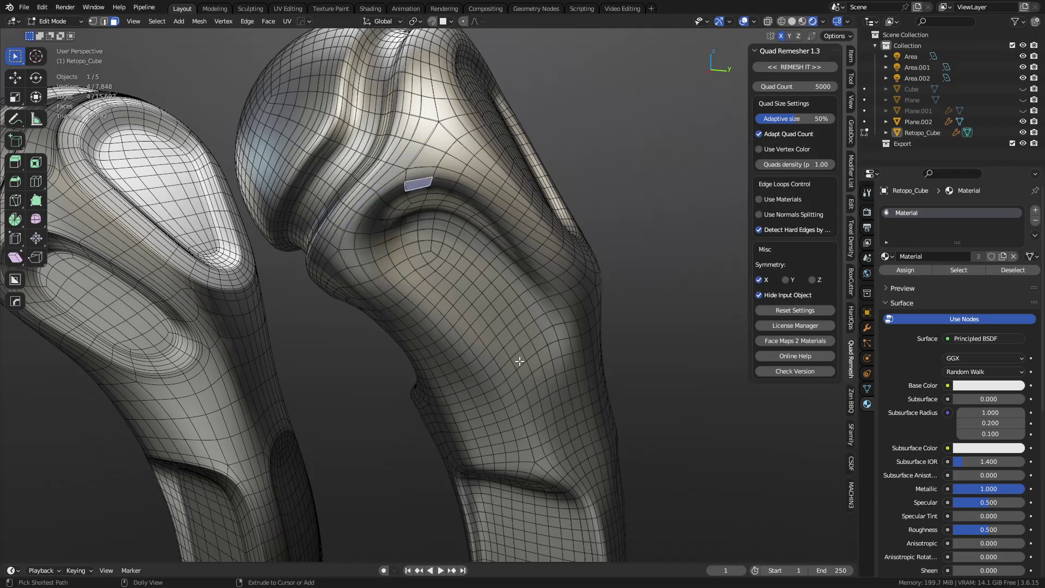
ctrl+shift+click(500, 376)
click(517, 360)
shift+middle_drag(101, 322, 177, 333)
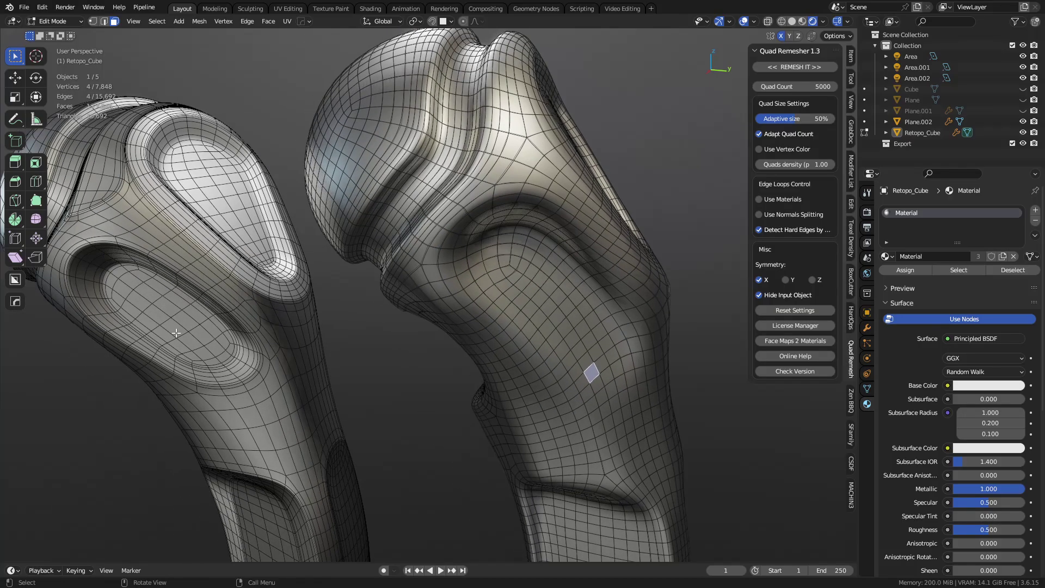
shift+middle_drag(597, 289, 570, 312)
middle_drag(530, 279, 562, 279)
Undo the recent face selections, leave Edit Mode and reselect the remeshed model as an object.
key(ctrl+z)
key(ctrl+z)
key(ctrl+z)
key(alt+a)
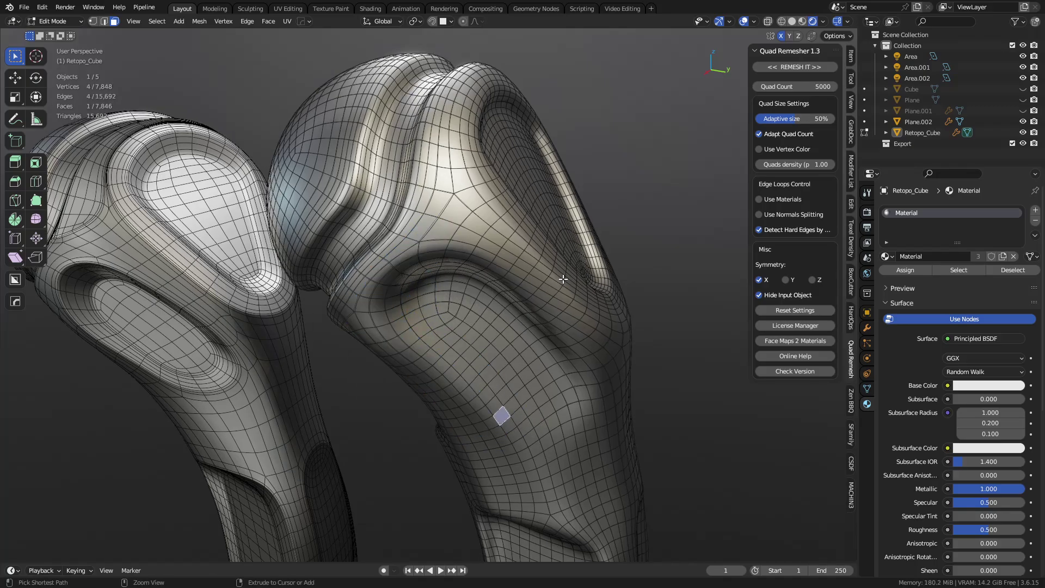
key(a)
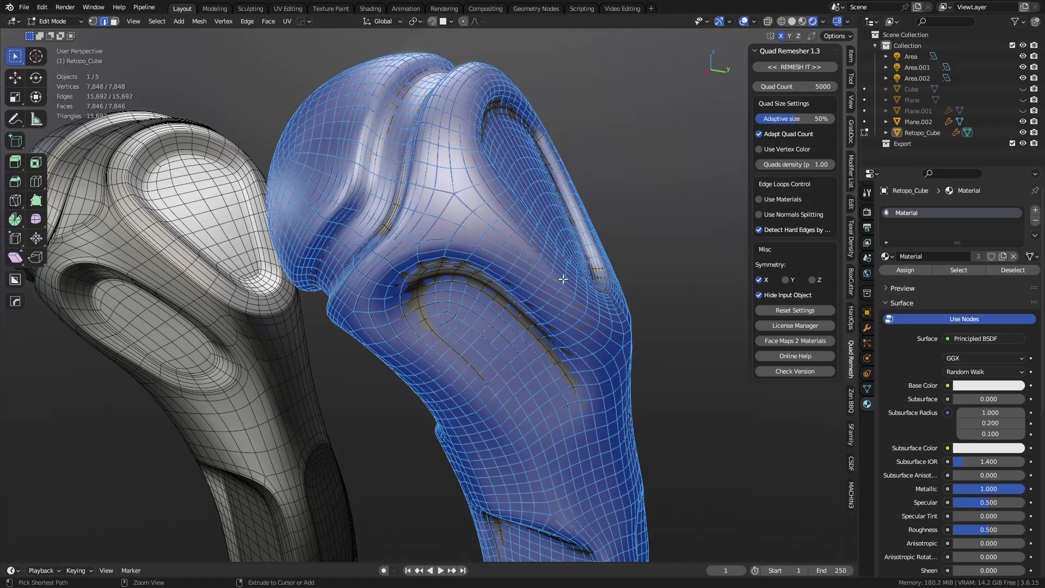
key(Tab)
key(alt+a)
click(508, 287)
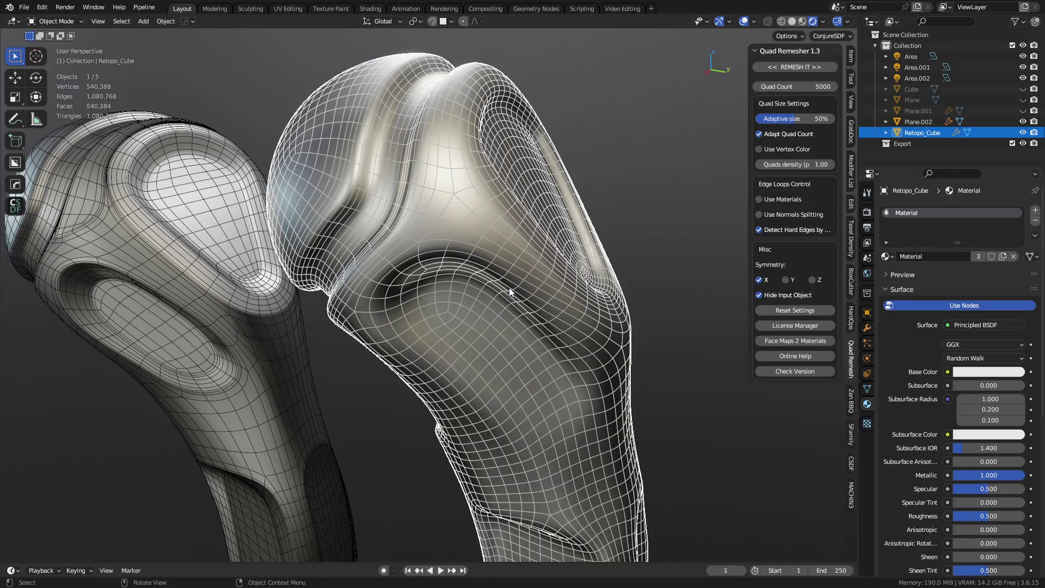
Undo the subdivision and the remesh to restore the dense Cube model, and clear the selection.
key(ctrl+z)
key(ctrl+z)
key(ctrl+z)
key(ctrl+z)
key(ctrl+z)
key(ctrl+z)
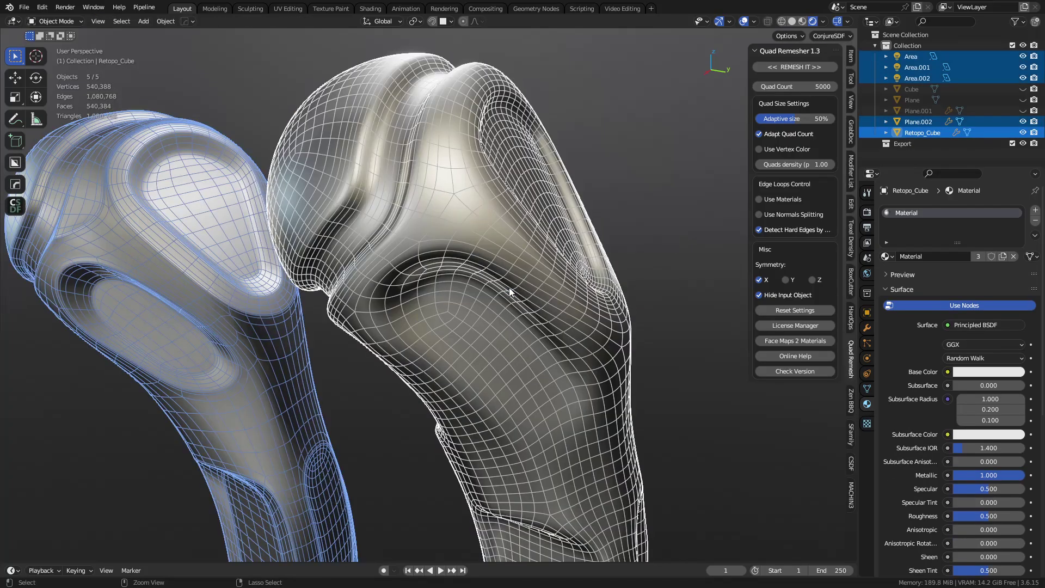
key(ctrl+z)
key(ctrl+z)
key(ctrl+z)
key(ctrl+Tab)
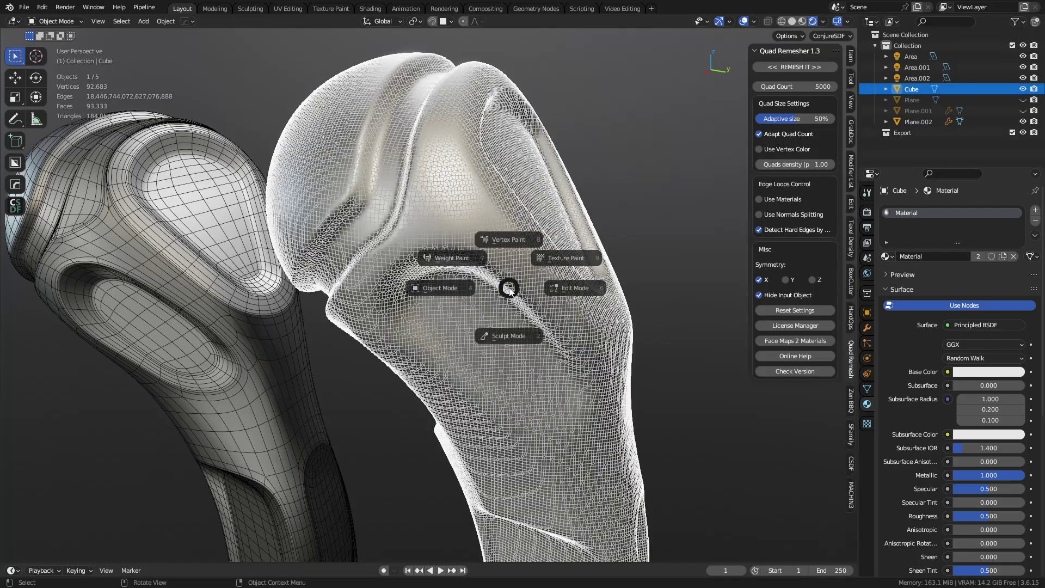
click(499, 324)
key(alt+a)
Hide the overlay wireframe, select the dense Cube model and remesh it with a quad count of 20000.
middle_drag(499, 324, 450, 254)
key(shift+alt+z)
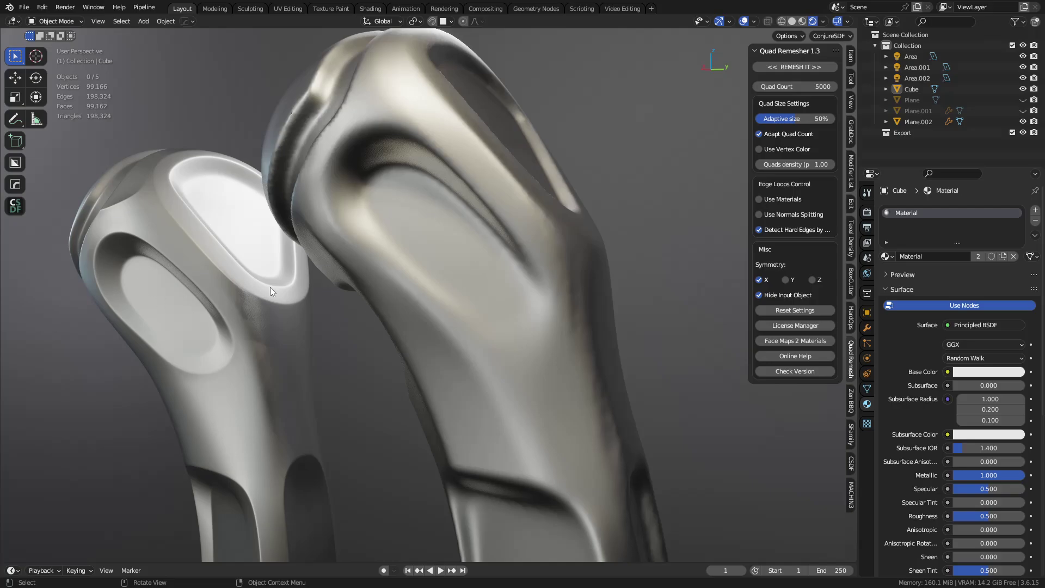
middle_drag(269, 286, 405, 316)
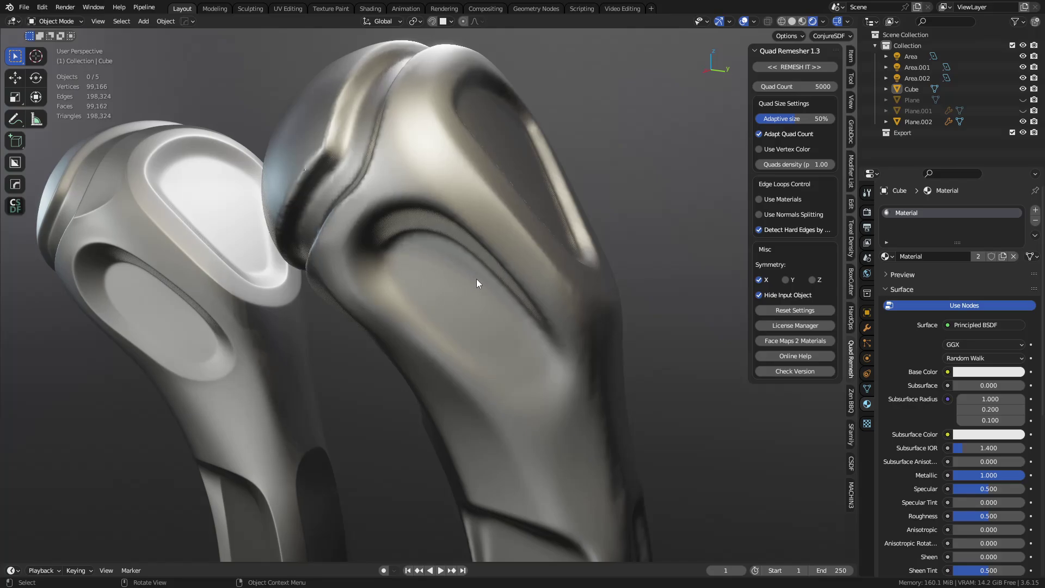
mouse_move(476, 278)
middle_down()
mouse_move(508, 267)
mouse_move(505, 278)
mouse_move(488, 262)
middle_up()
click(488, 262)
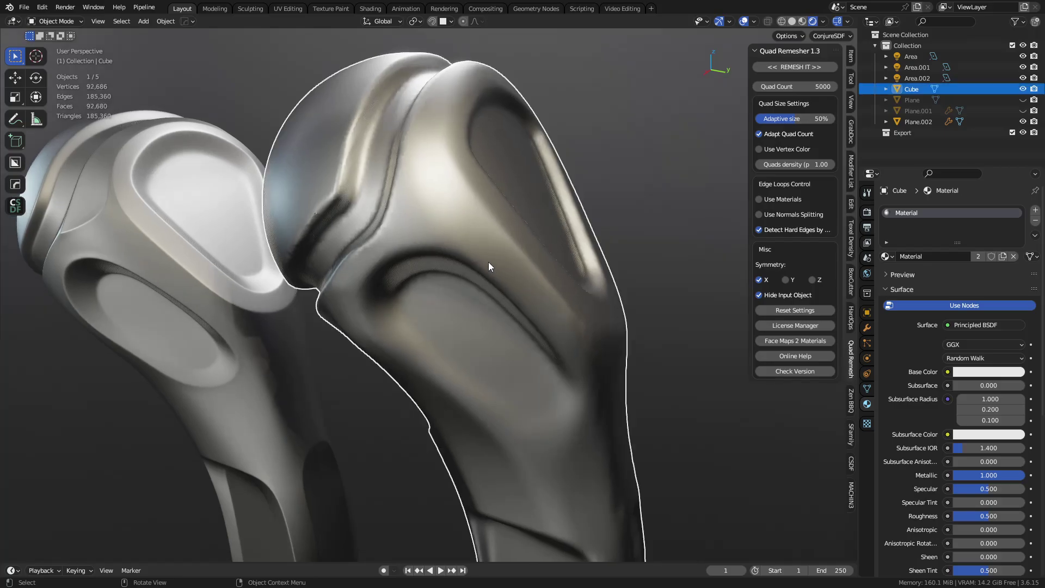
click(799, 90)
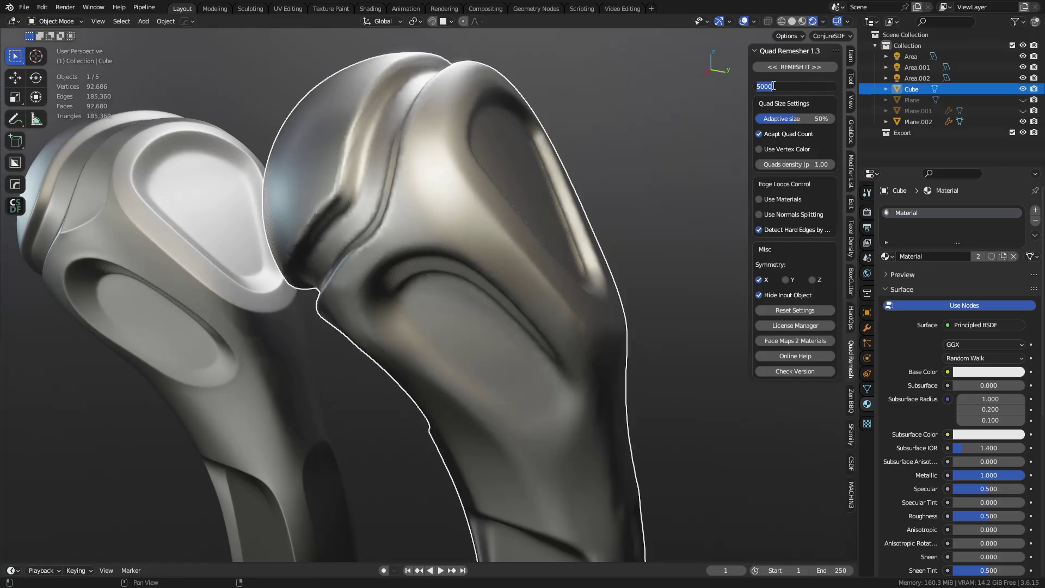
text(20000)
key(Return)
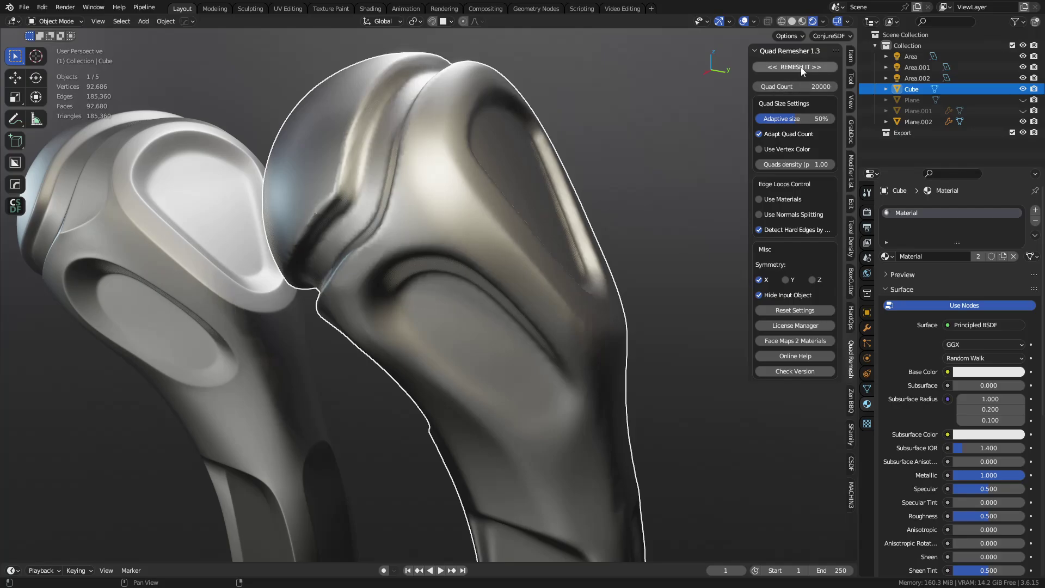
click(800, 67)
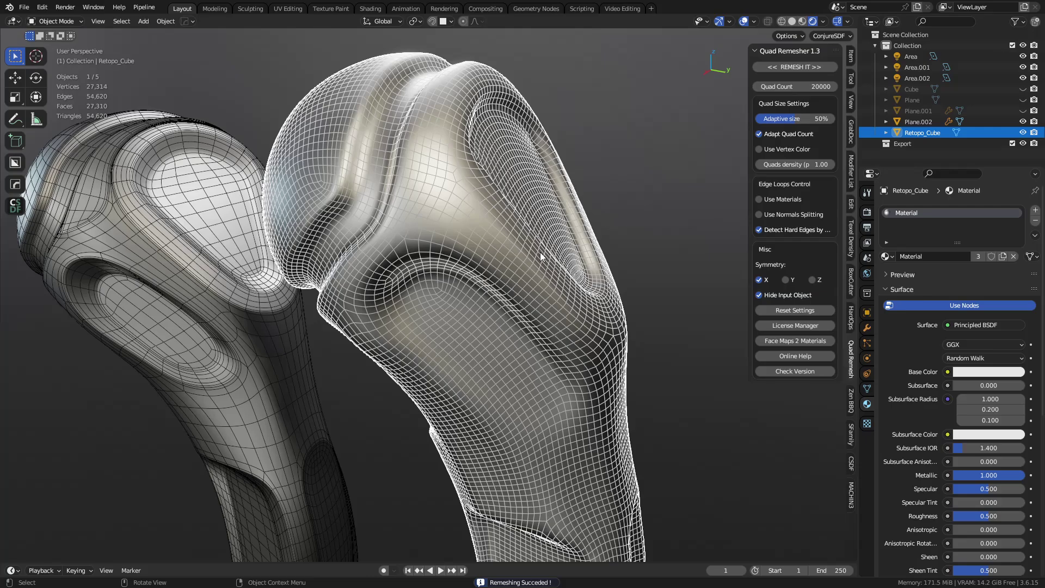
Shade the 20000-quad remesh smooth, add a level 2 subdivision and inspect the grooves up close.
right_click(478, 247)
click(478, 247)
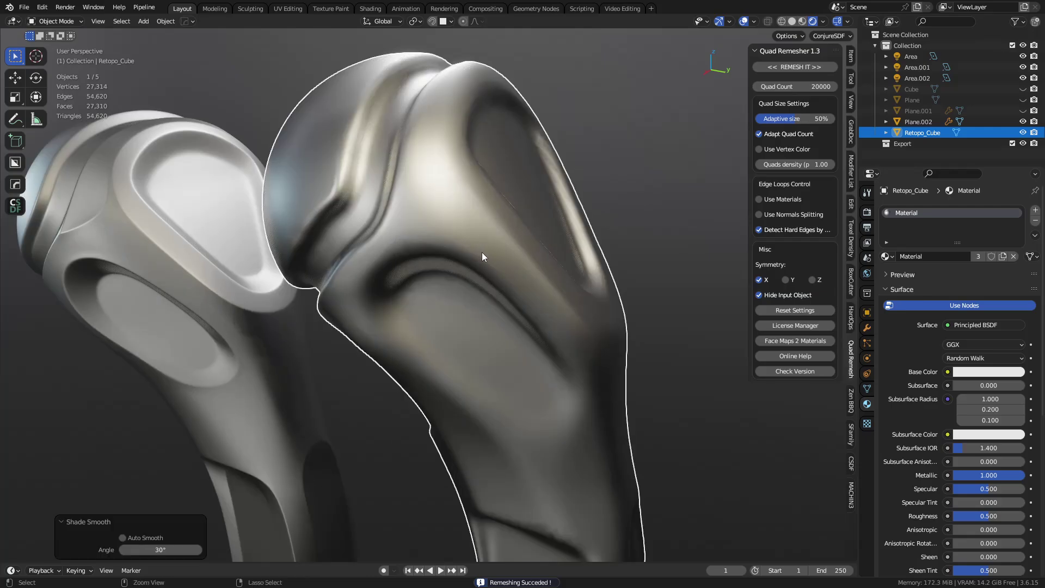
key(ctrl+2)
scroll(372, 240, up, 5)
scroll(442, 264, down, 6)
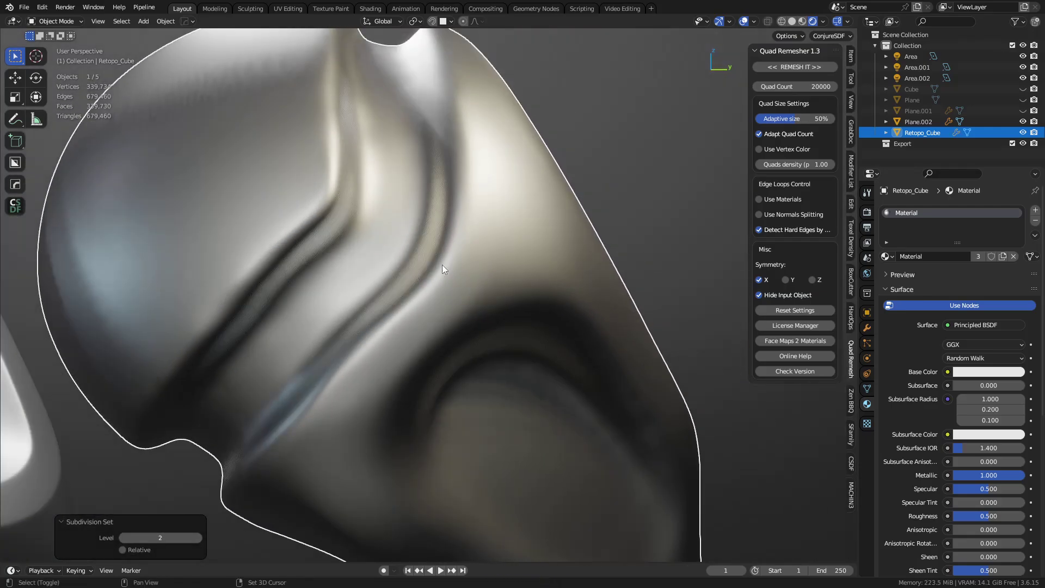
Undo the subdivision, smooth shading and 20000-quad remesh to return to the dense Cube model.
key(ctrl+z)
key(ctrl+z)
key(ctrl+z)
key(ctrl+z)
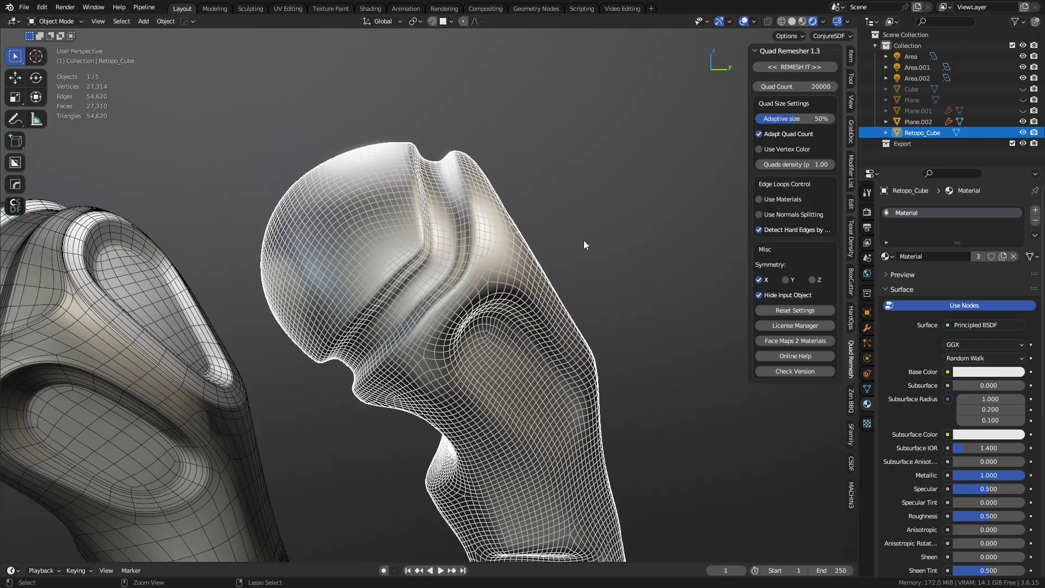
middle_drag(587, 240, 564, 255)
click(564, 254)
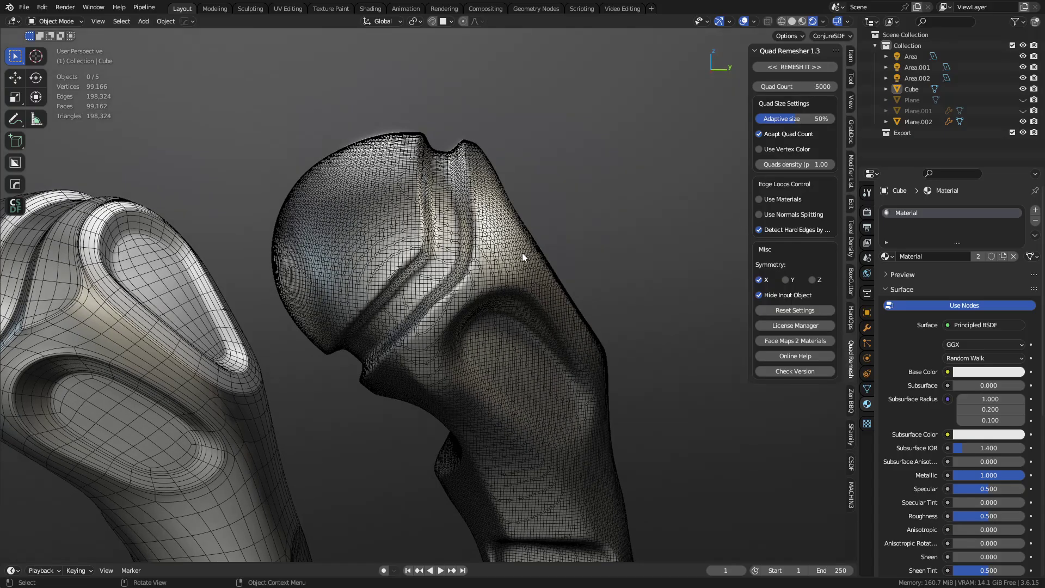
Set the quad count to 300 and remesh the dense Cube model with Quad Remesher.
middle_drag(522, 253, 428, 309)
click(795, 86)
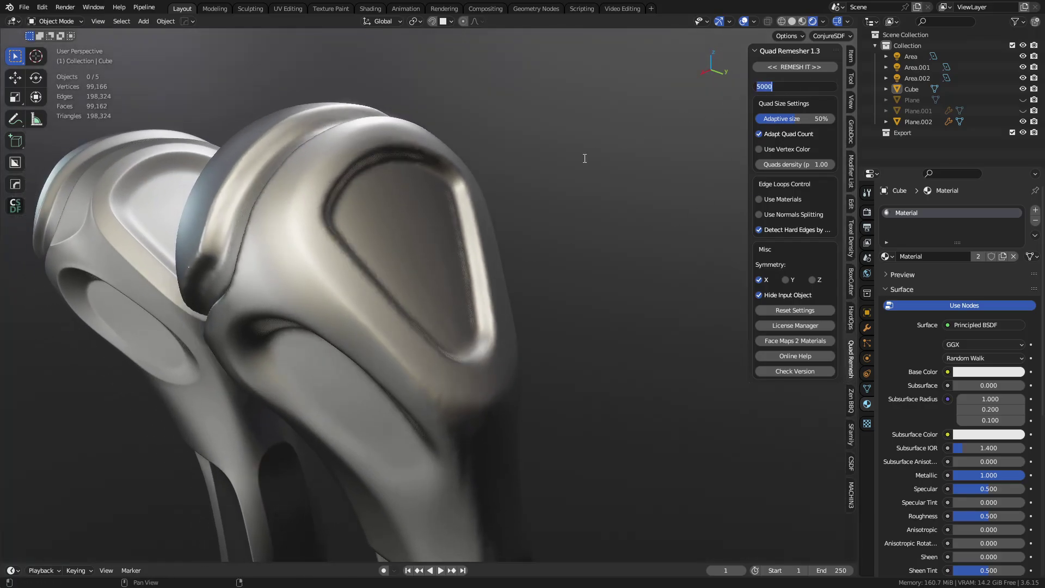
text(1)
key(ctrl+a)
text(300)
key(Return)
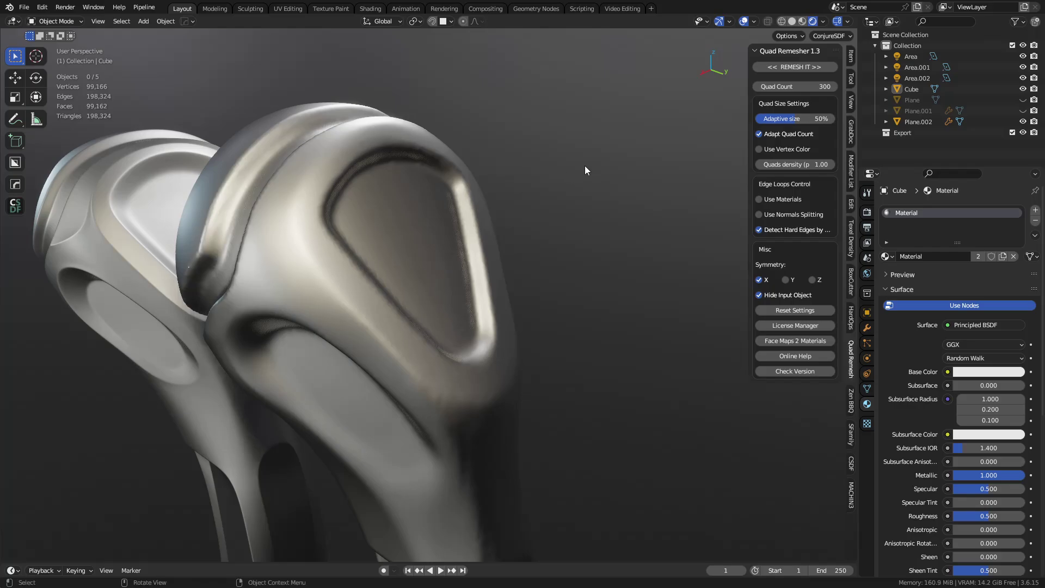
click(800, 68)
click(388, 277)
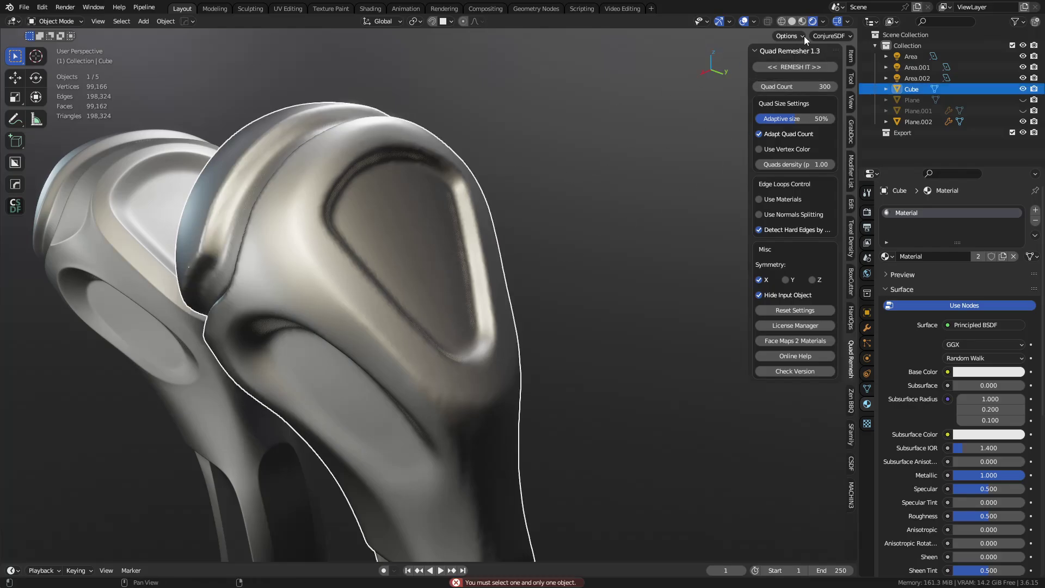
click(805, 68)
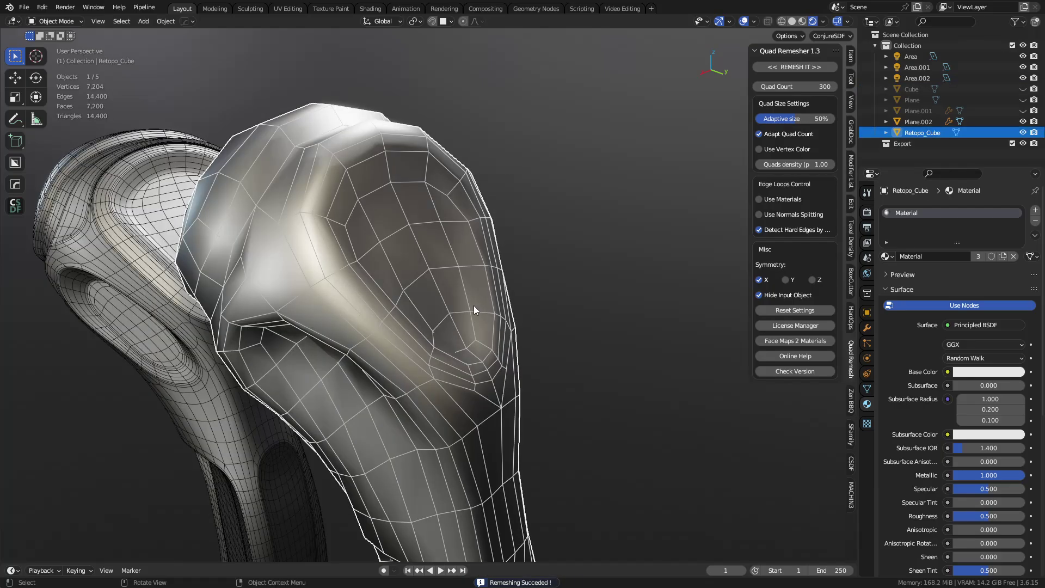
Enter Edit Mode on the 300-quad remesh and merge two neighbouring vertices on the side of the head to the last one.
click(563, 315)
middle_drag(540, 346, 572, 311)
scroll(387, 234, up, 3)
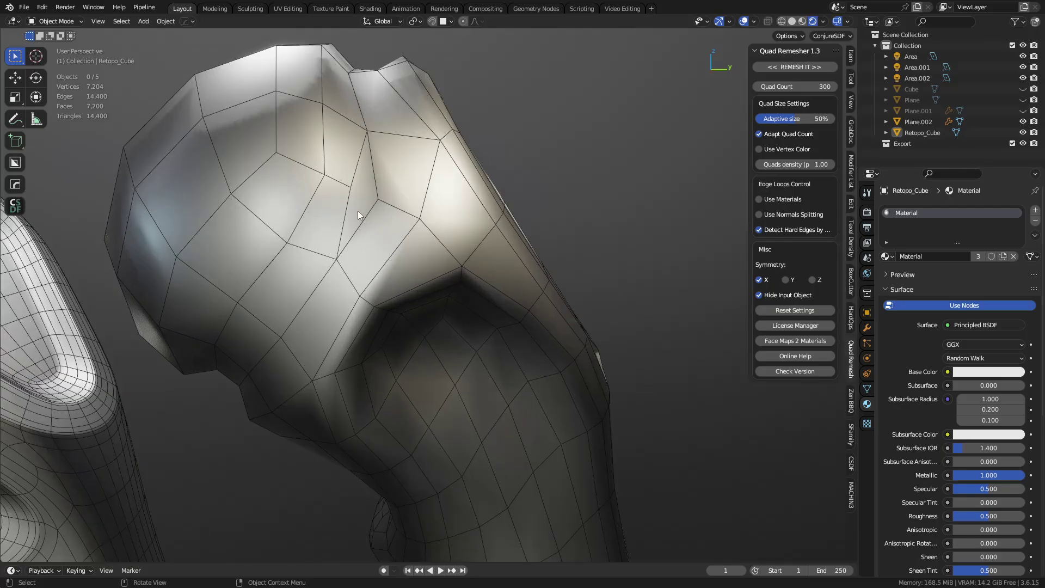
click(357, 210)
key(Tab)
click(402, 210)
click(351, 187)
shift+click(377, 197)
key(1)
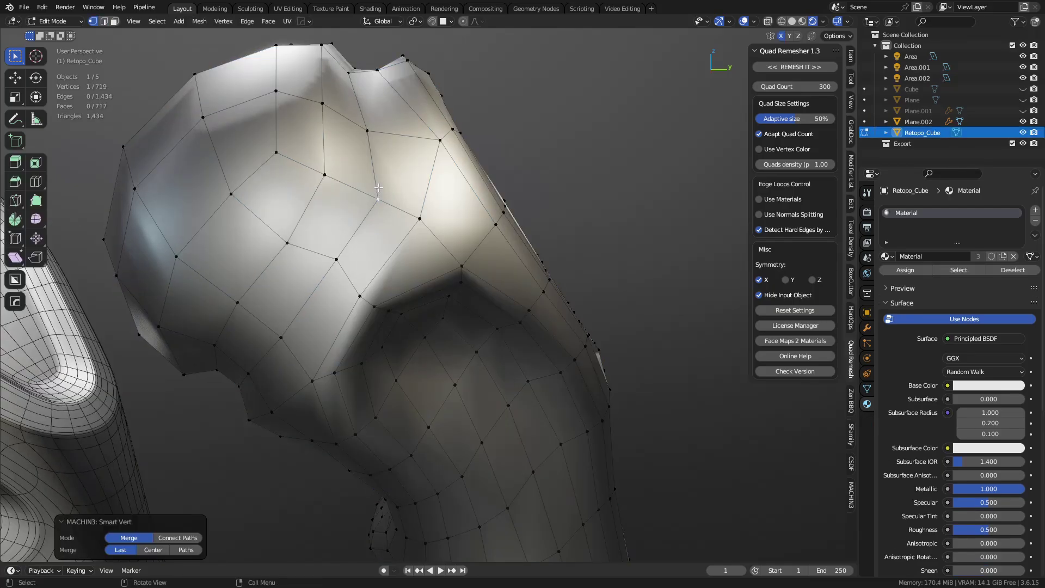
Examine the low-poly remesh's edge flow from several sides, return to Object Mode and compare it with the clean reference model.
scroll(436, 319, down, 3)
middle_drag(436, 321, 534, 257)
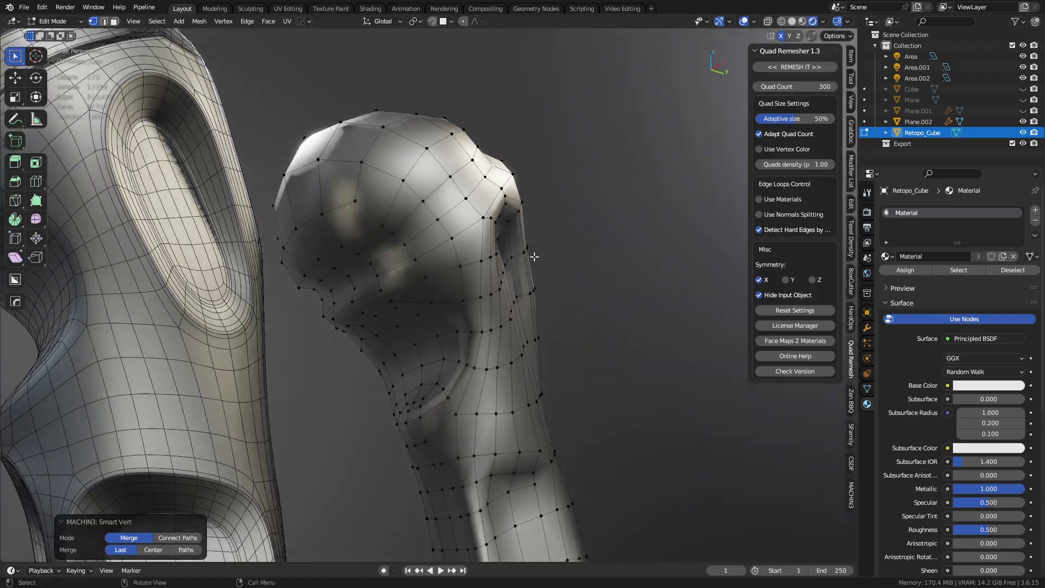
scroll(533, 288, up, 2)
shift+middle_drag(533, 313, 485, 198)
middle_drag(419, 304, 319, 322)
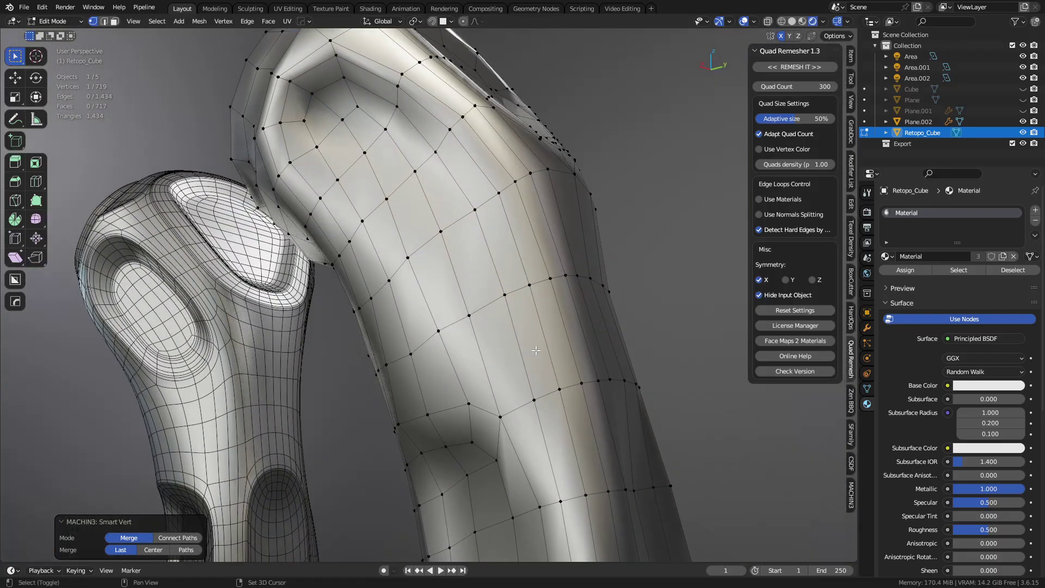
mouse_move(535, 350)
middle_down()
mouse_move(450, 373)
mouse_move(462, 378)
middle_up()
key(Tab)
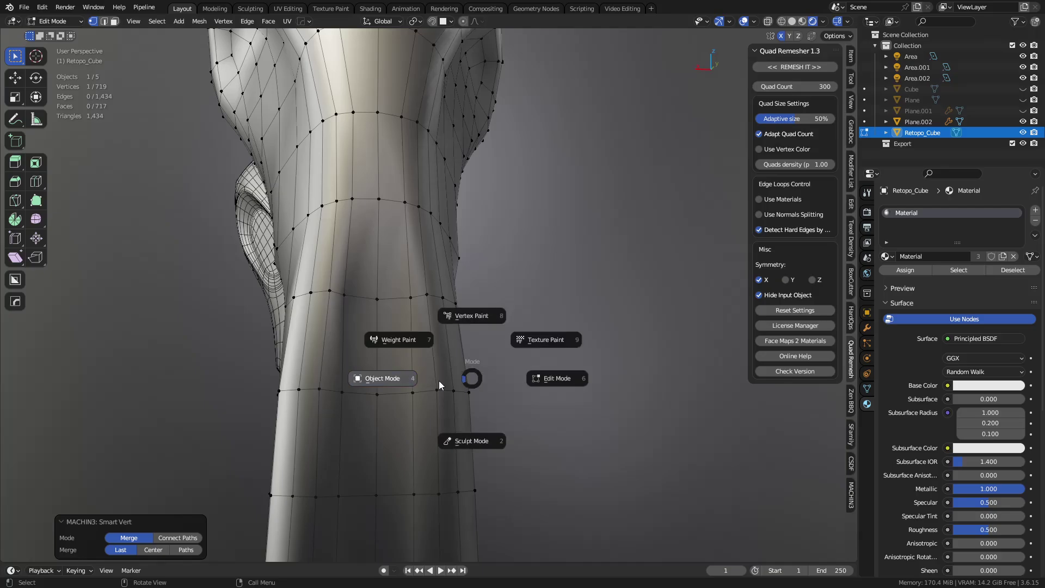
click(439, 384)
middle_drag(370, 266, 306, 358)
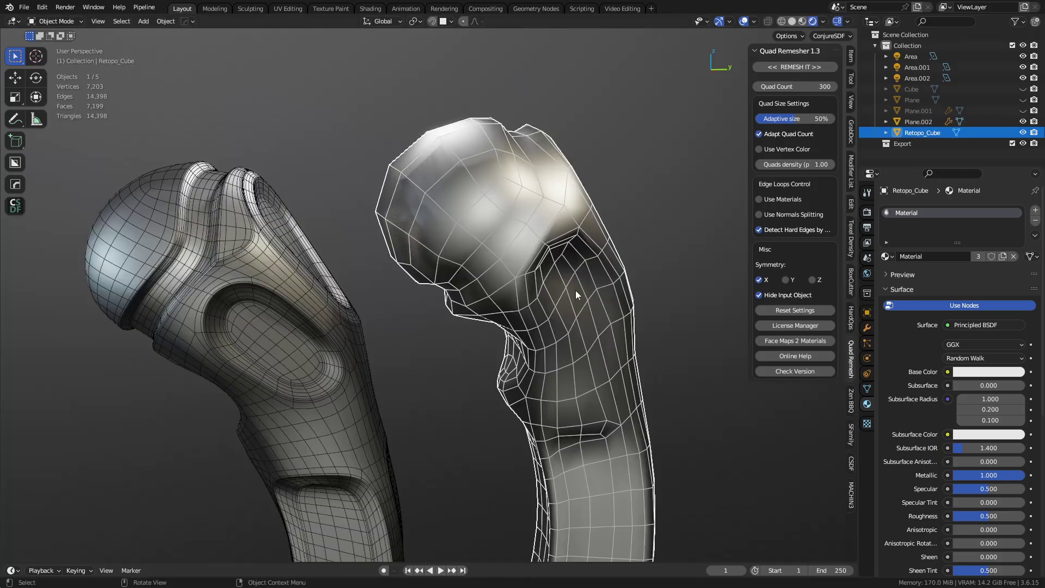
middle_drag(576, 290, 505, 265)
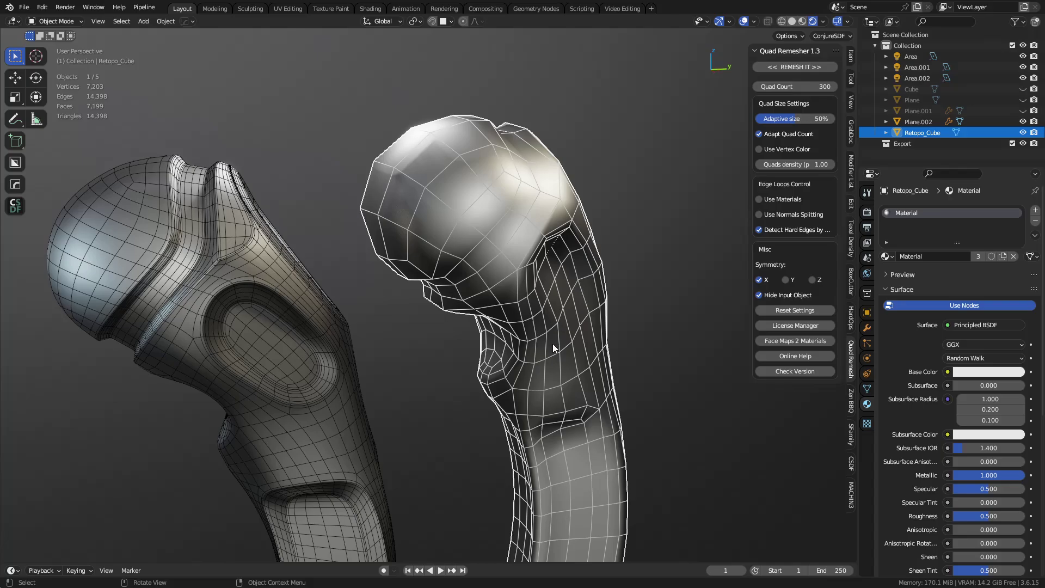
middle_drag(566, 374, 497, 335)
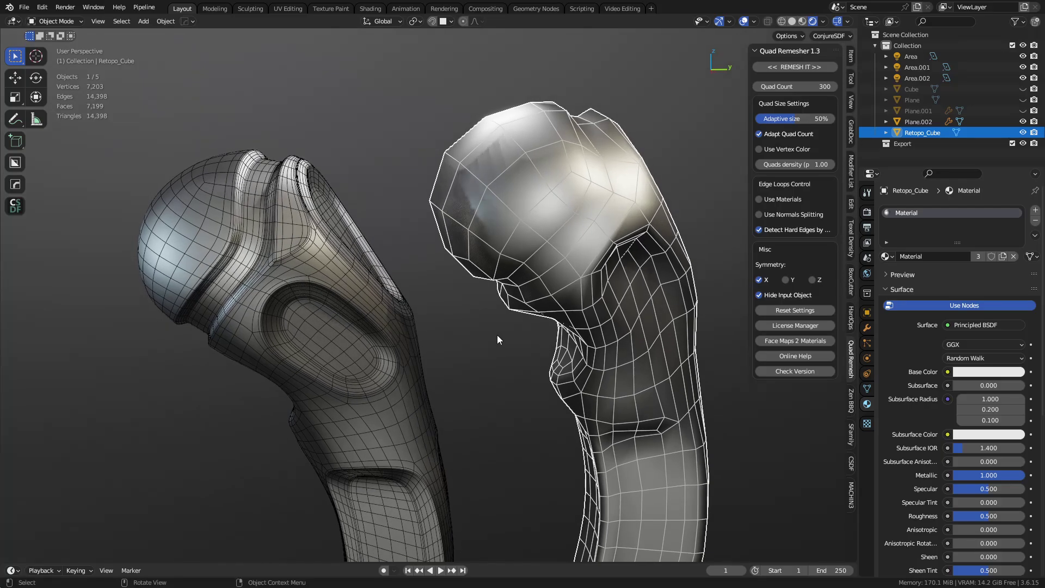
Select the clean reference model Plane.002, remesh it with a quad count of 300 and compare both results.
click(422, 318)
middle_drag(422, 318, 438, 323)
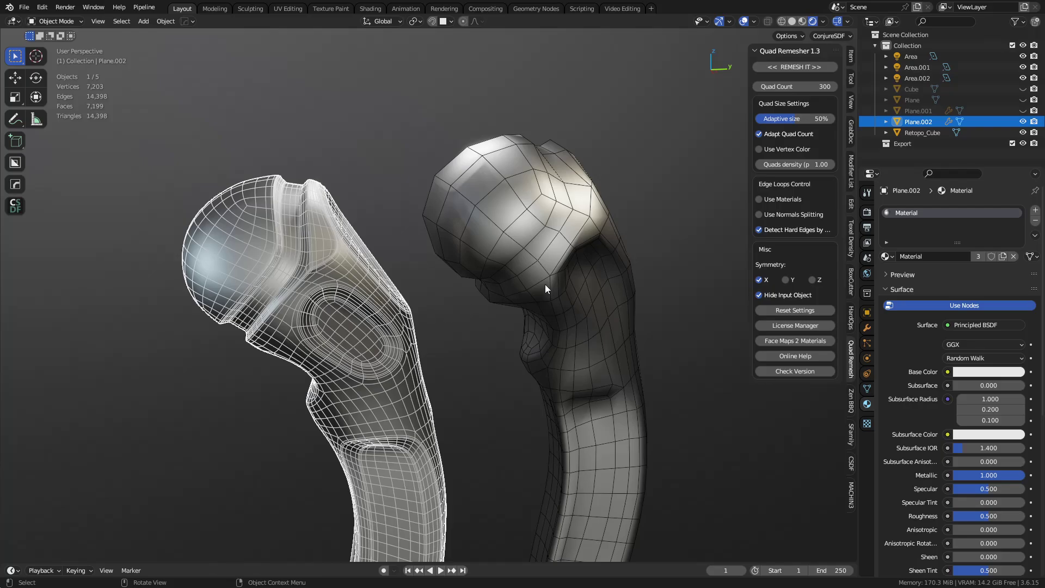
click(800, 67)
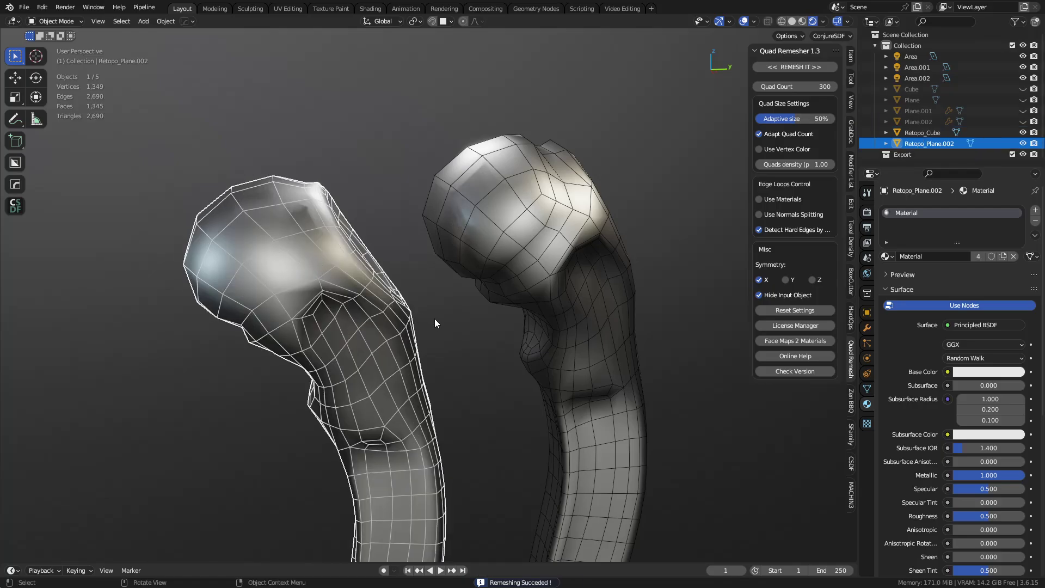
middle_drag(434, 318, 490, 295)
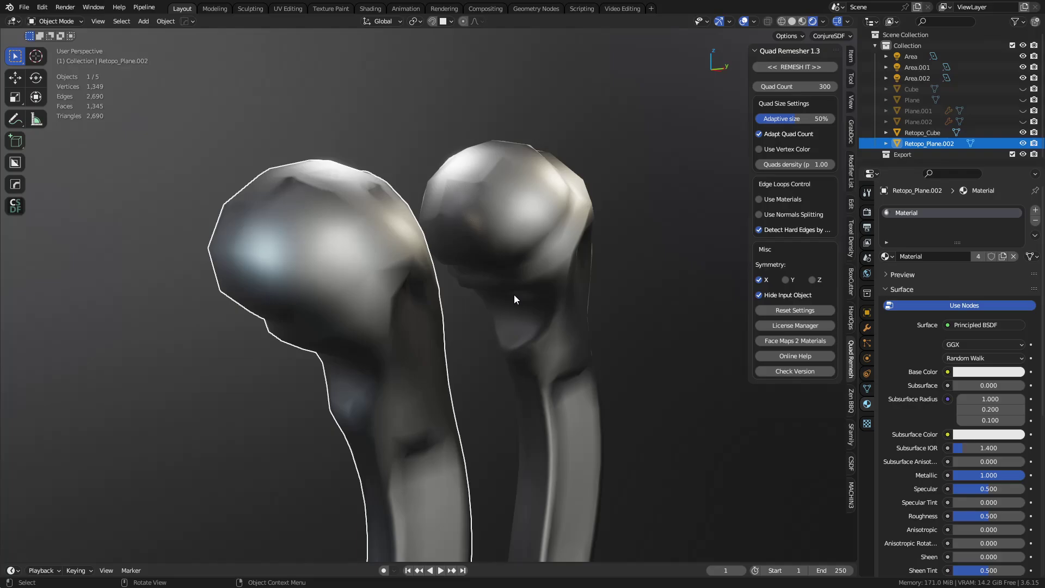
Undo the reference model's remesh and return to Retopo_Cube as the selected object.
key(ctrl+z)
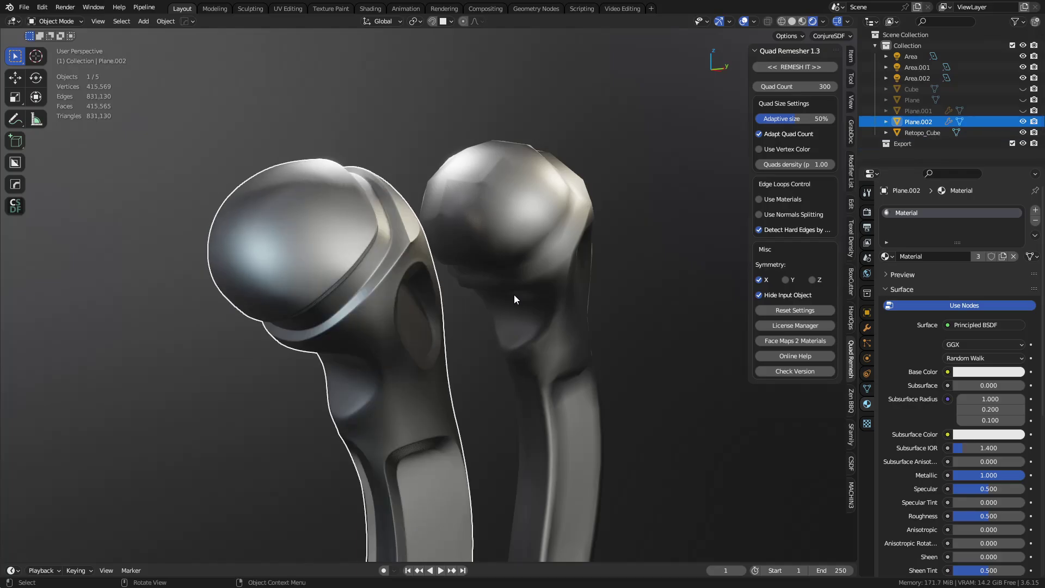
middle_drag(514, 295, 441, 291)
key(ctrl+shift+z)
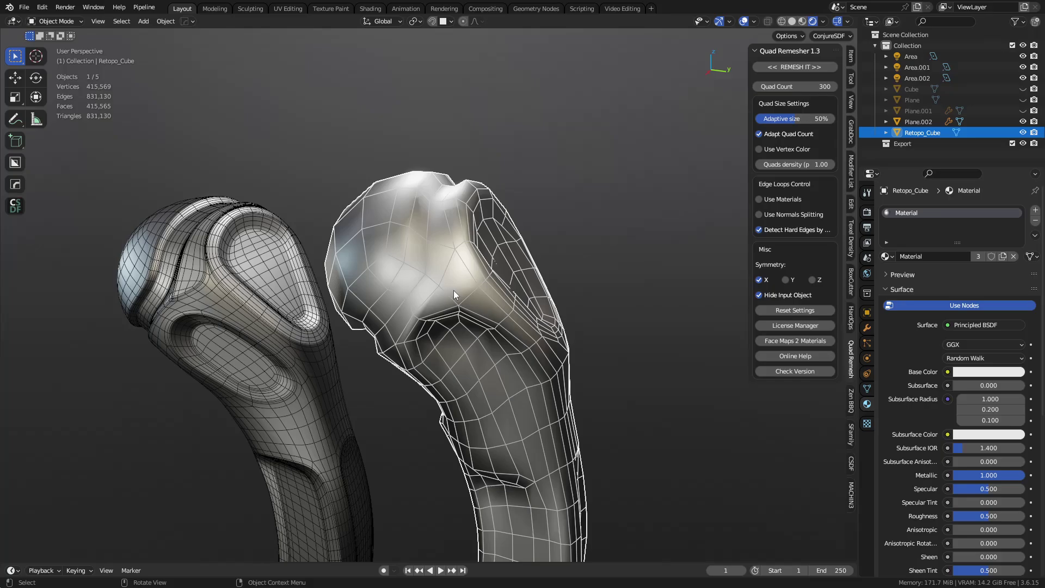
Select the entire Retopo_Cube mesh in Edit Mode and symmetrize it.
scroll(453, 293, up, 4)
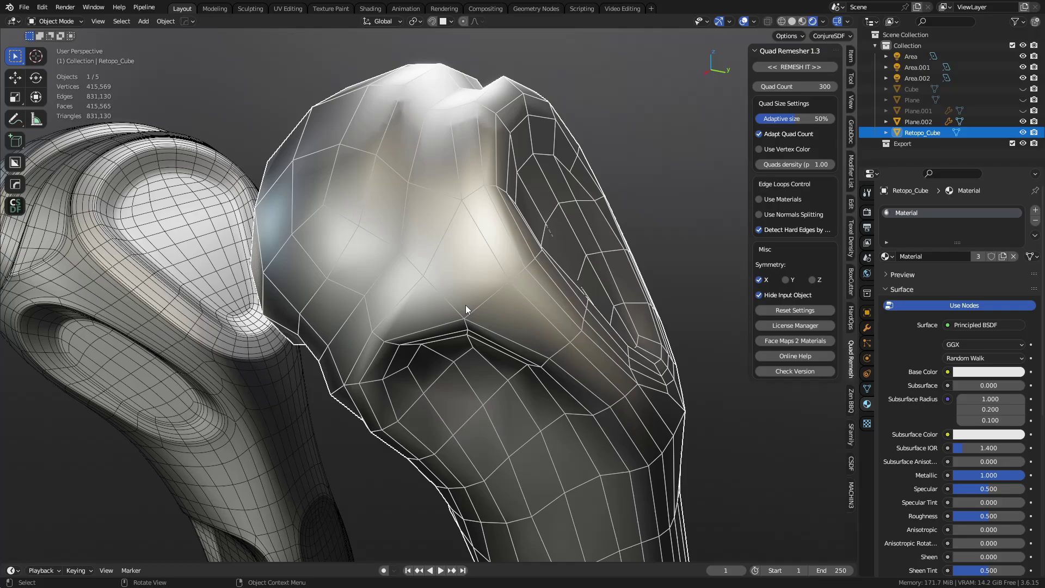
scroll(465, 302, down, 2)
key(ctrl+Tab)
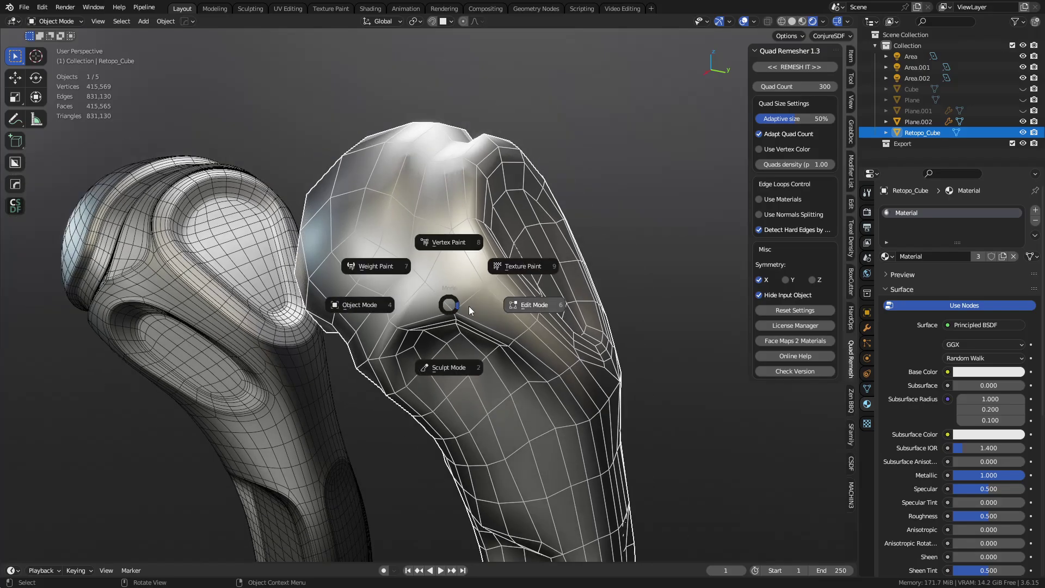
click(526, 306)
middle_drag(453, 281, 369, 313)
key(a)
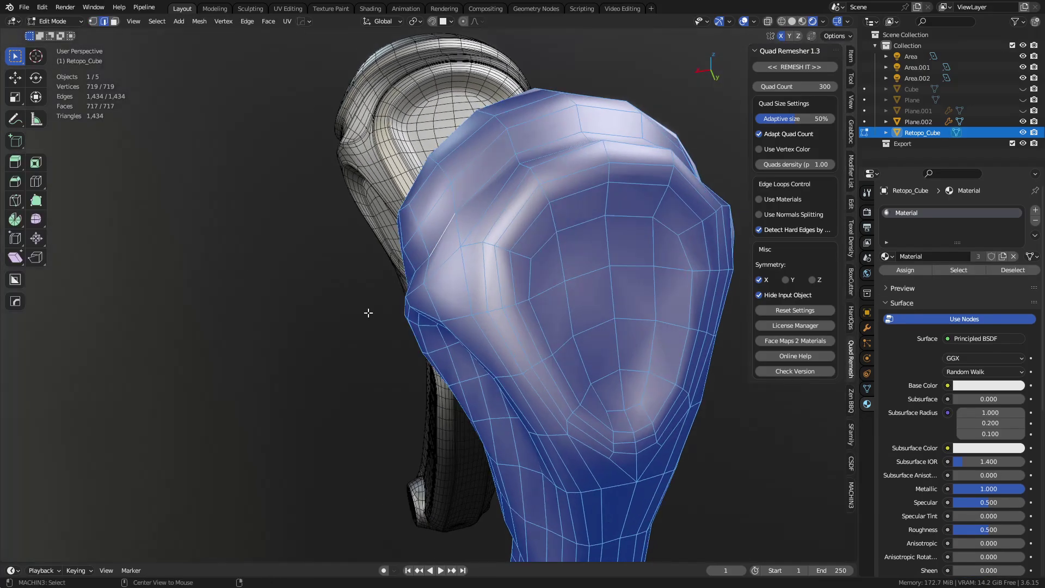
key(alt+x)
middle_drag(459, 207, 481, 314)
Select the edge loop running along the middle of the mesh and mark it as a UV seam.
alt+click(482, 314)
key(shift+q)
click(548, 338)
middle_drag(548, 338, 561, 438)
middle_drag(272, 294, 361, 299)
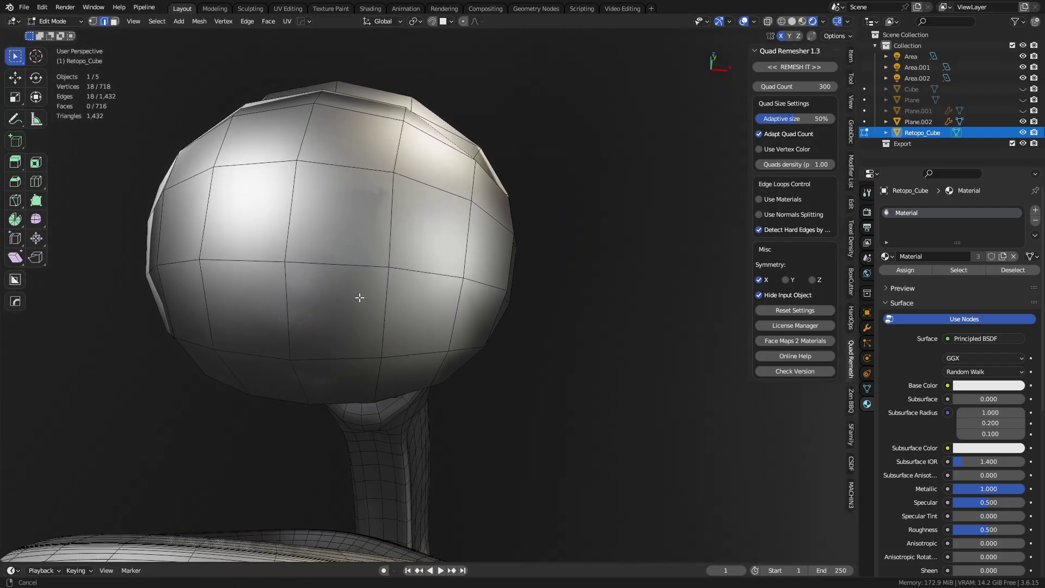
Select the path of seam edges running over the rounded head and clear its seam.
alt+shift+click(304, 261)
middle_drag(305, 261, 372, 187)
ctrl+click(378, 147)
key(u)
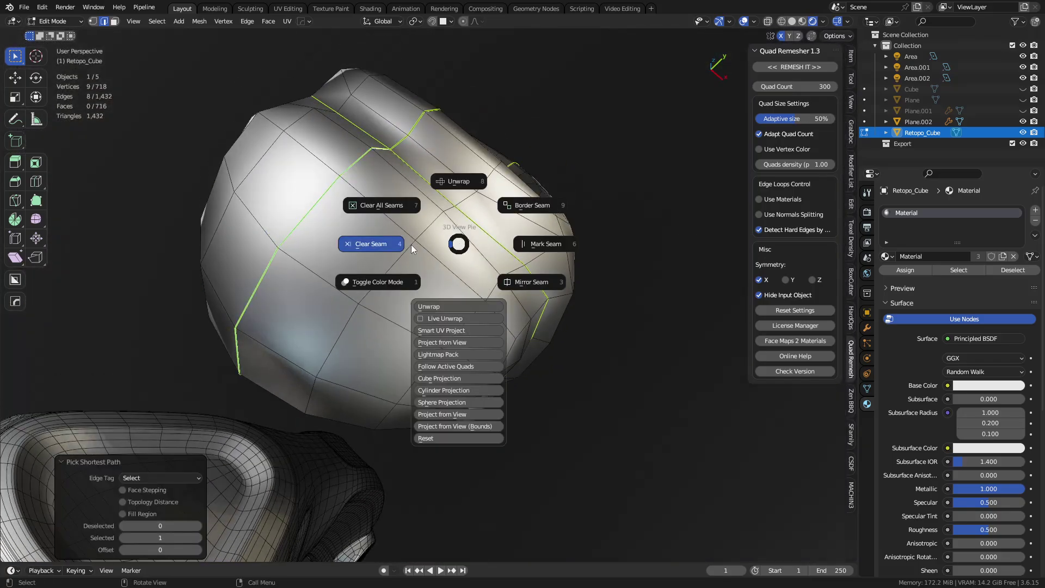
click(410, 244)
middle_drag(495, 332, 484, 327)
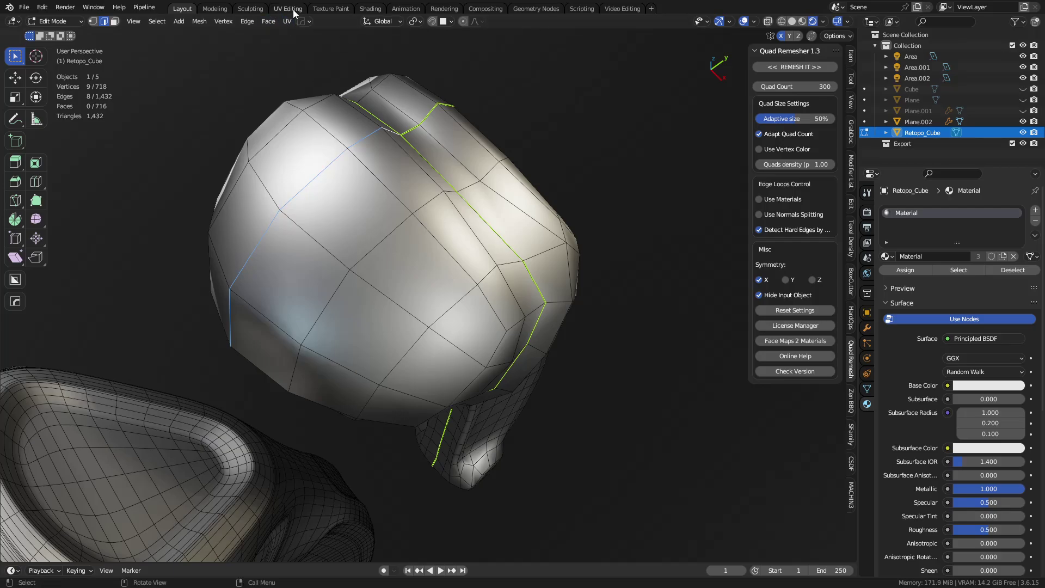
Switch to the UV Editing workspace, unwrap the entire mesh and return to Object Mode.
click(293, 10)
key(a)
key(u)
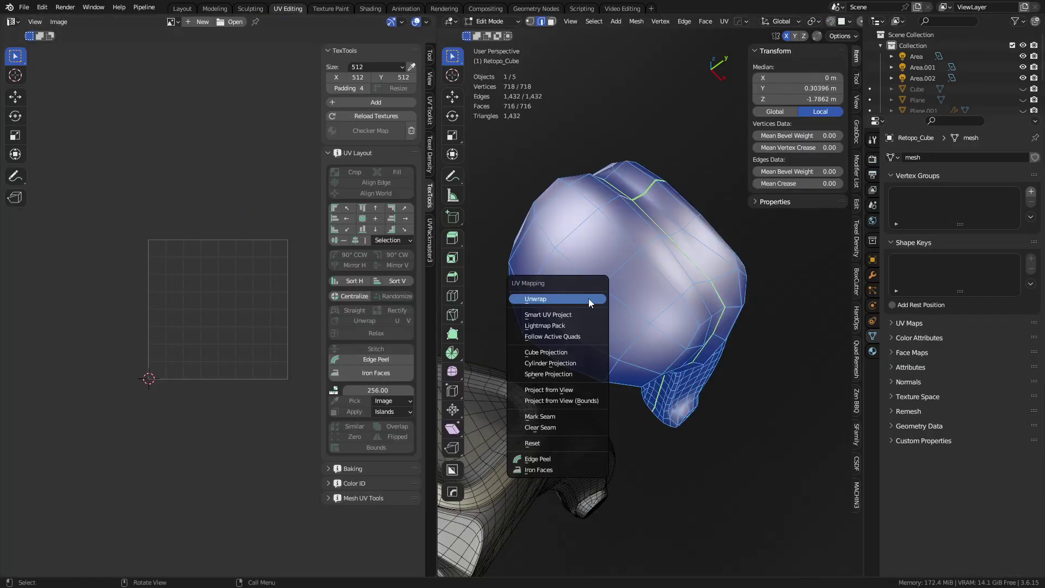
click(589, 298)
key(ctrl+Tab)
click(561, 305)
key(ctrl+Tab)
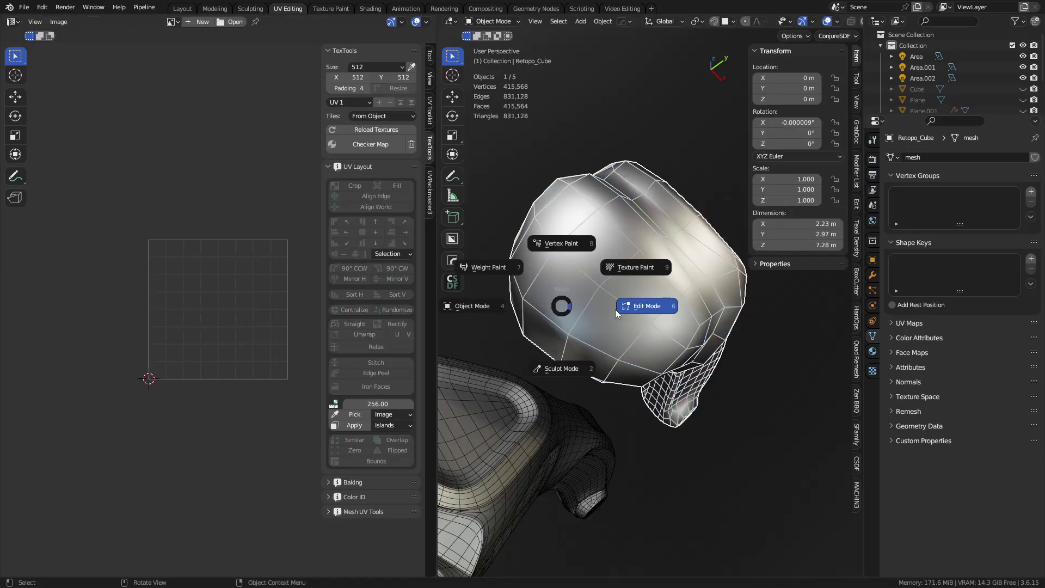
click(615, 309)
key(s)
click(246, 391)
key(Tab)
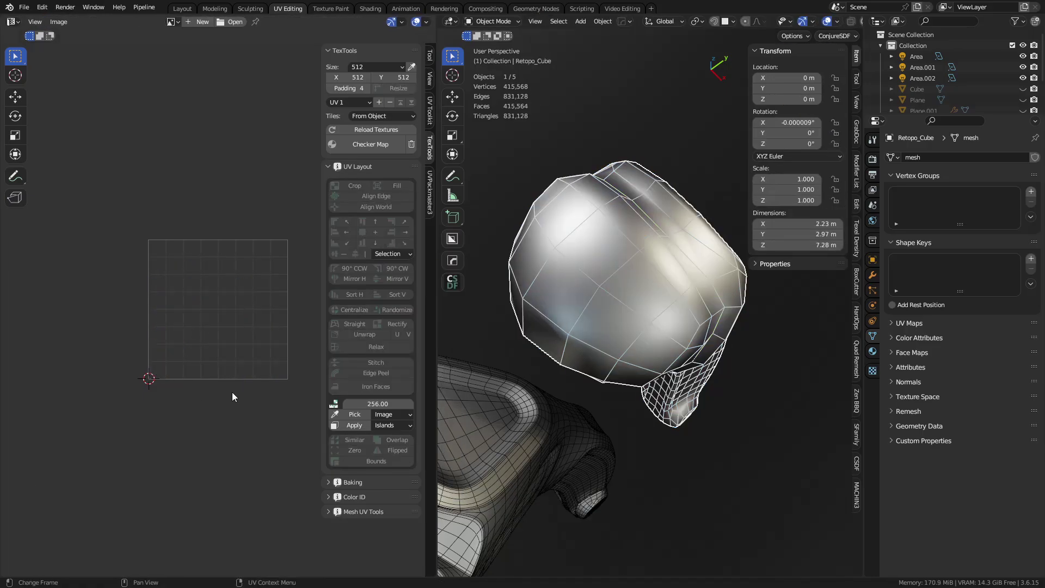
Return to the Layout workspace and rename the Retopo_Cube object as hip_Low.
middle_drag(566, 321, 486, 252)
shift+middle_drag(645, 403, 626, 368)
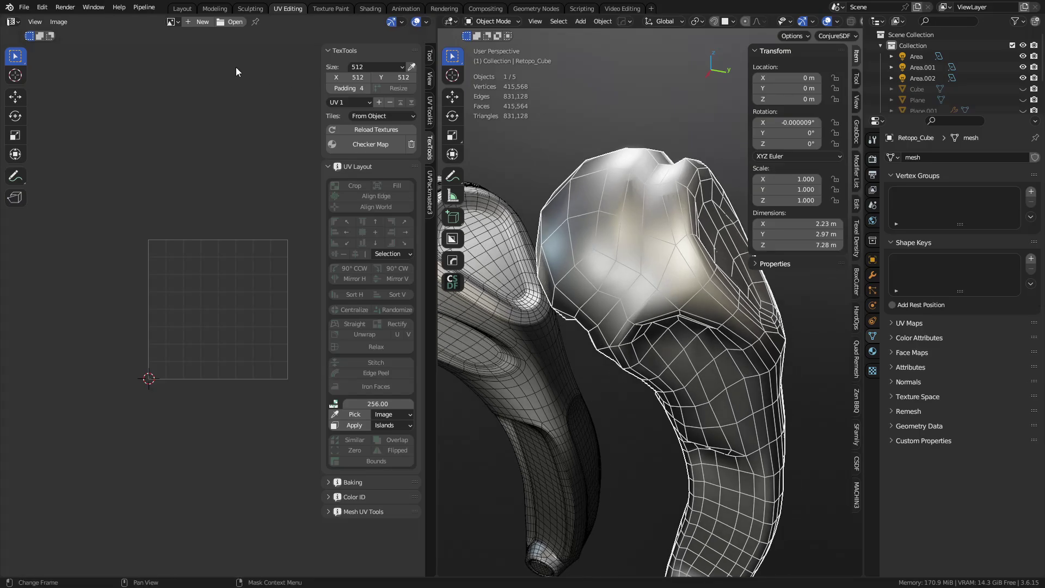
click(179, 10)
scroll(381, 229, down, 2)
middle_drag(381, 229, 445, 252)
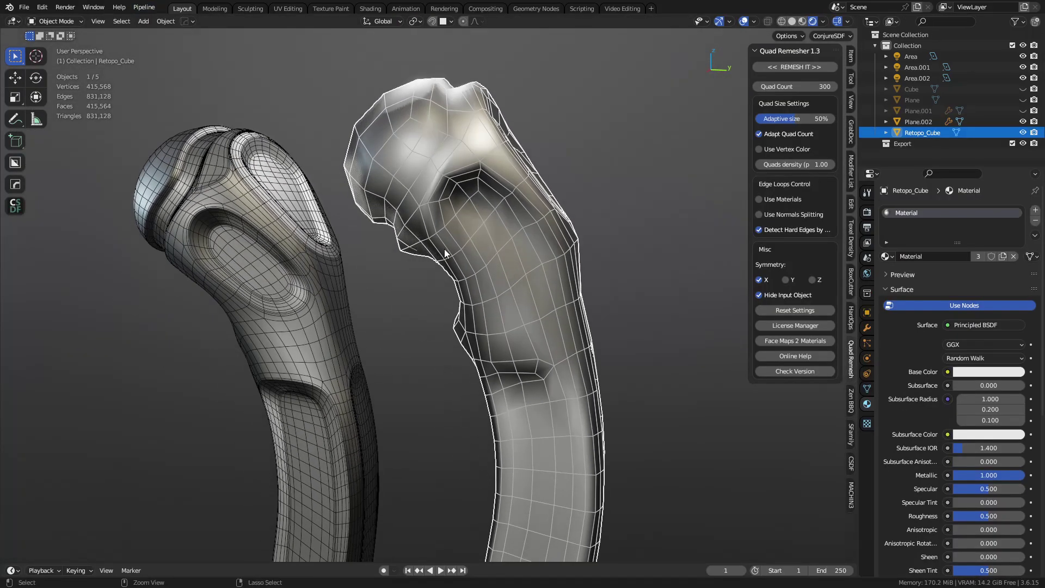
scroll(443, 272, down, 2)
shift+middle_drag(441, 323, 438, 283)
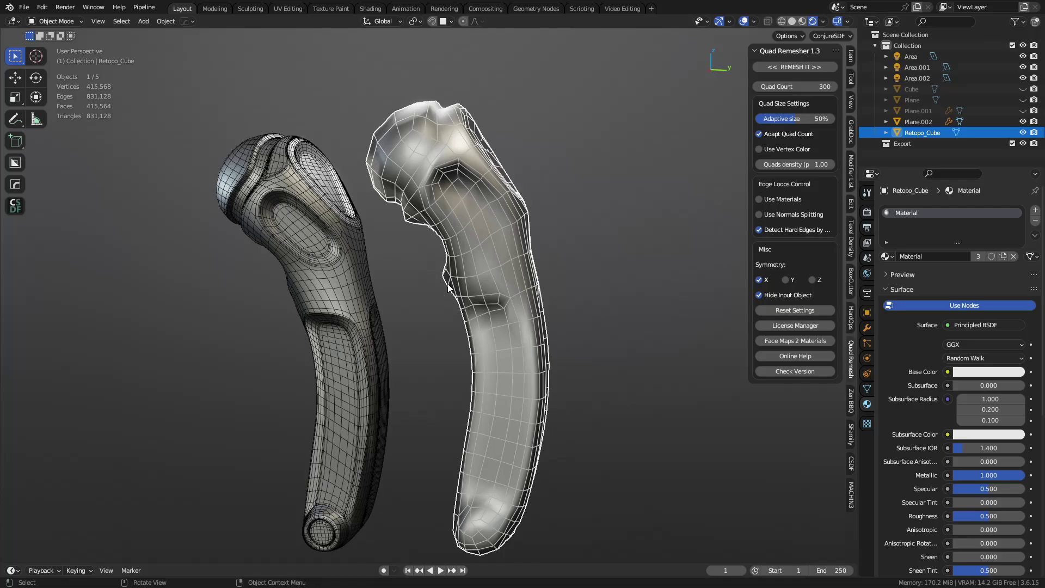
double_click(919, 133)
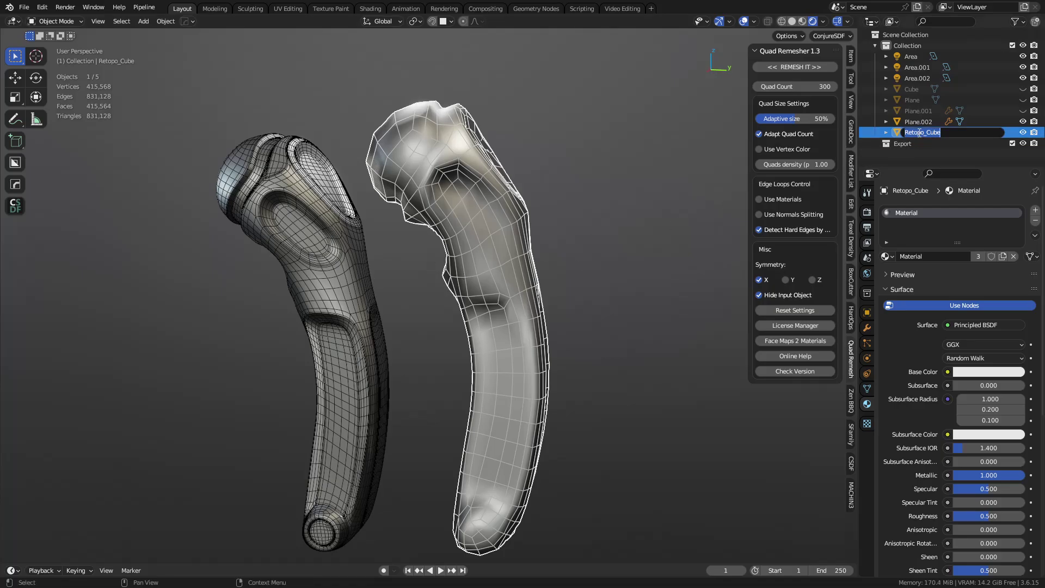
text(Hip_Low)
key(Return)
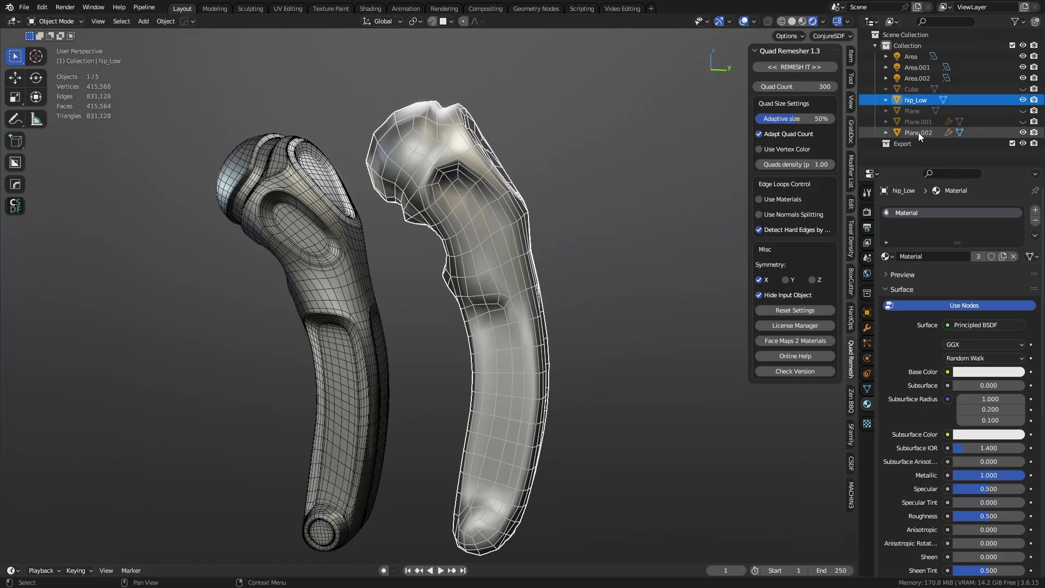
Select the clean reference model Plane.002 and rename it as Hip_High.
click(329, 249)
double_click(929, 133)
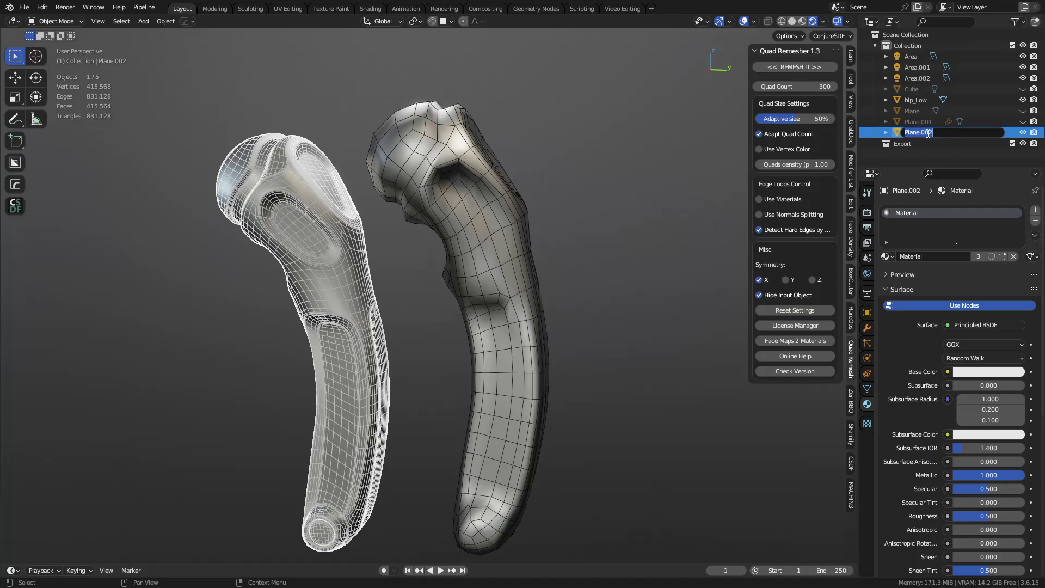
text(Hip_High)
key(Return)
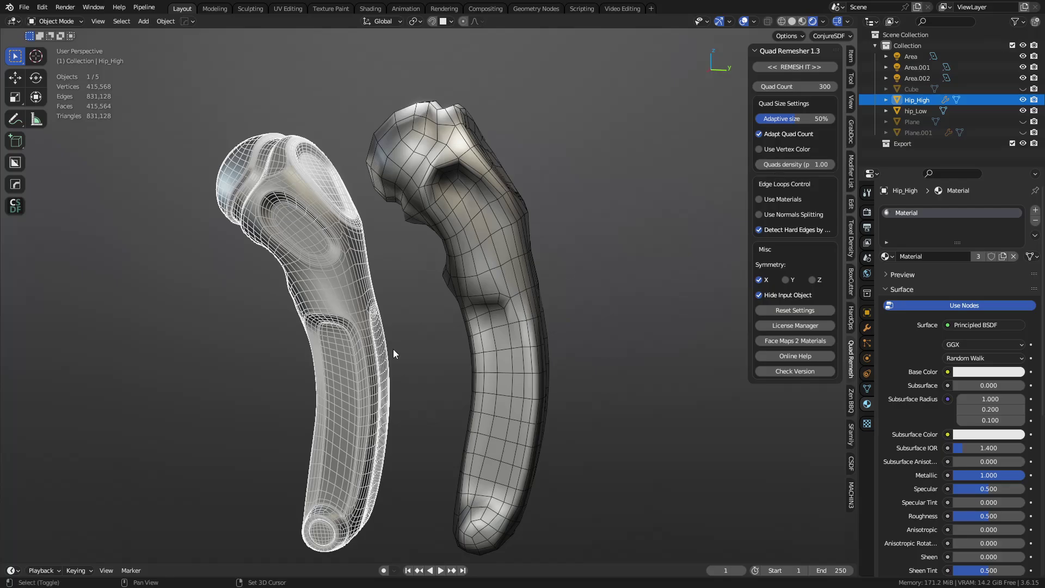
Align Hip_High to the active hip_Low object in location and rotation, and clear the selection.
shift+click(464, 297)
key(alt+a)
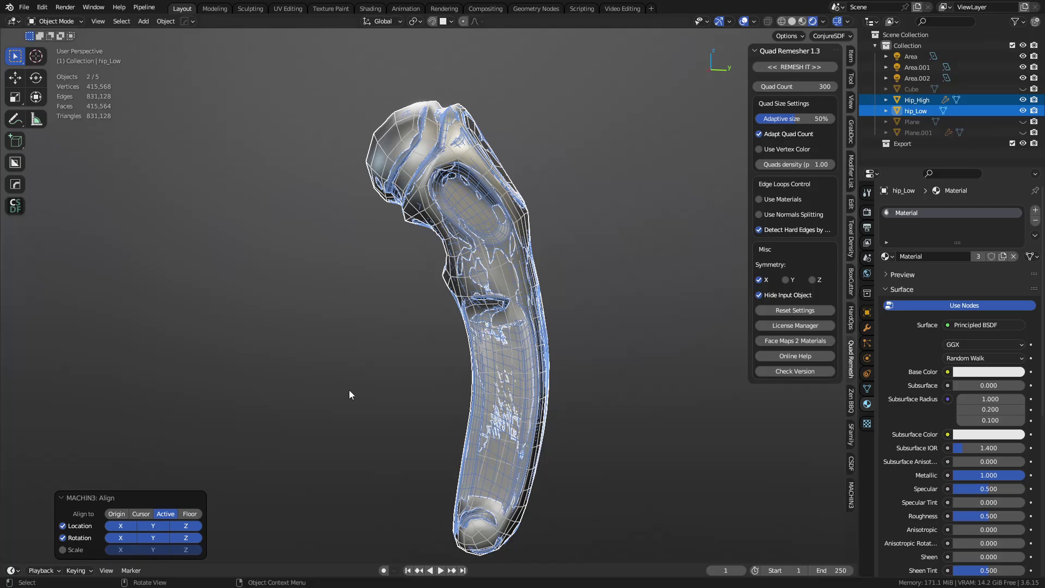
click(390, 309)
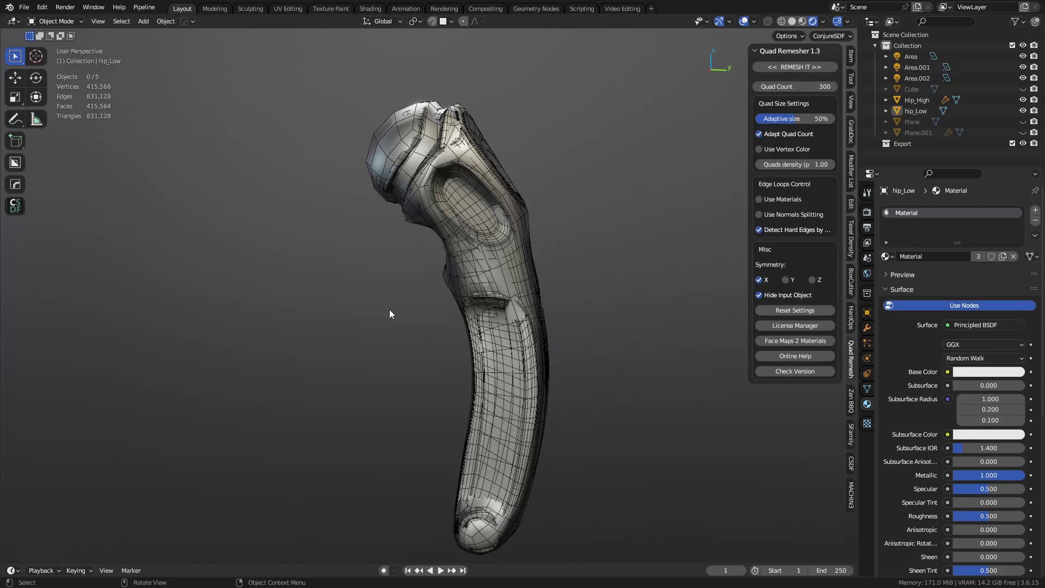
Select Hip_High and hip_Low and export only the selected objects as hip.fbx to the Desktop.
drag(389, 310, 529, 228)
key(ctrl+s)
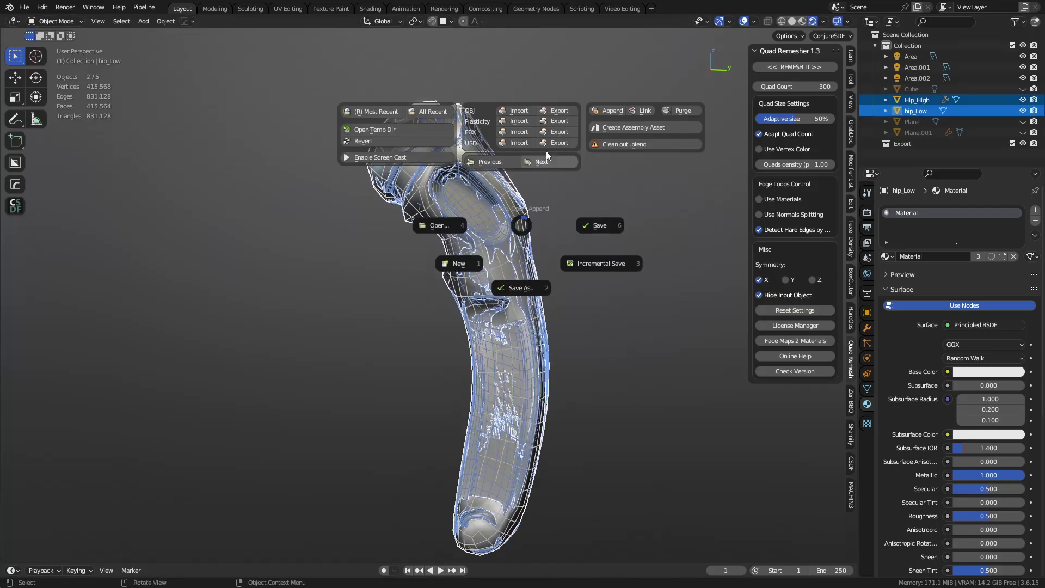
click(558, 132)
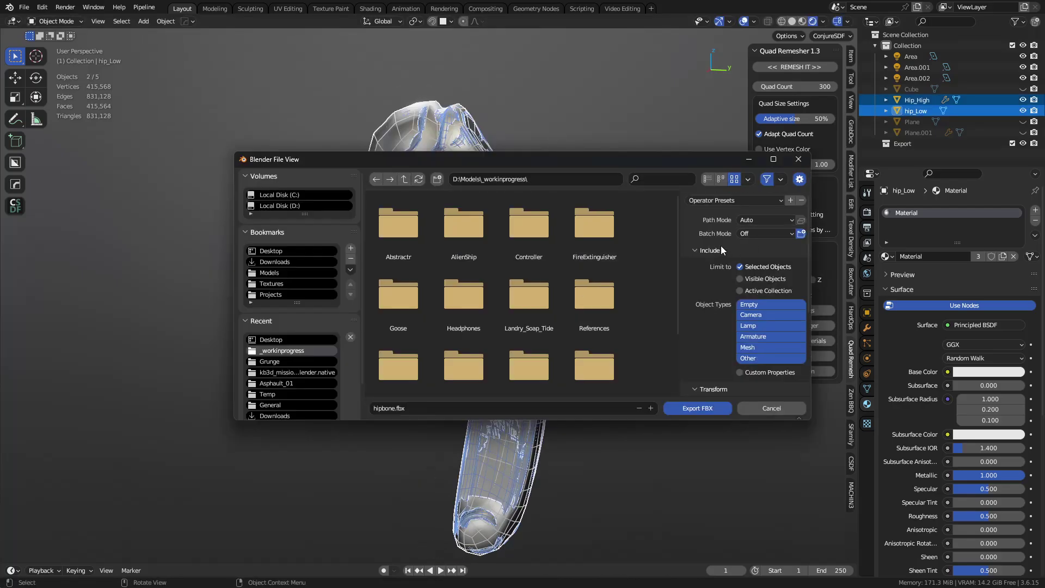
click(283, 251)
click(428, 408)
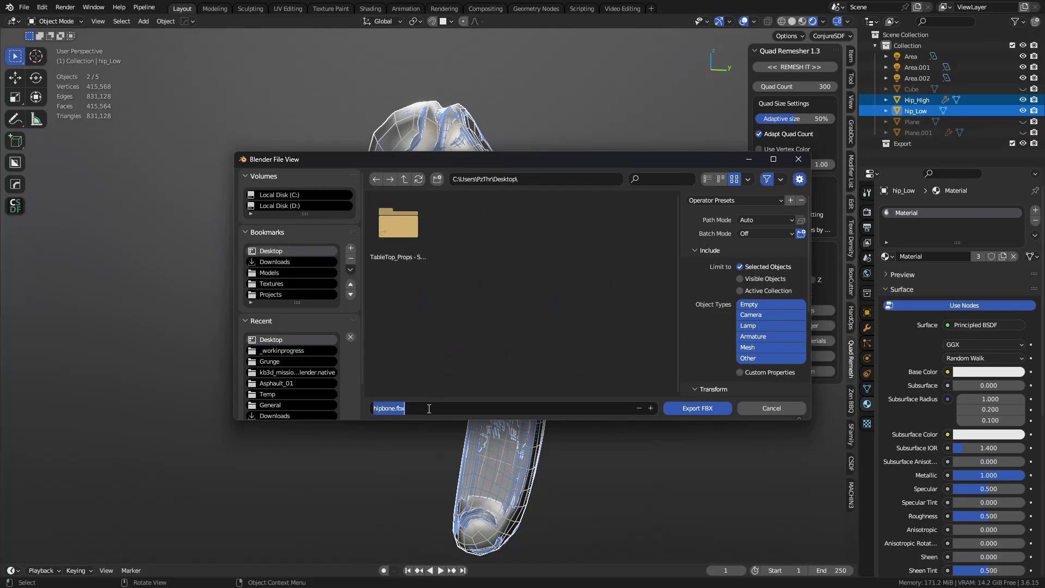
text(Hip)
key(Return)
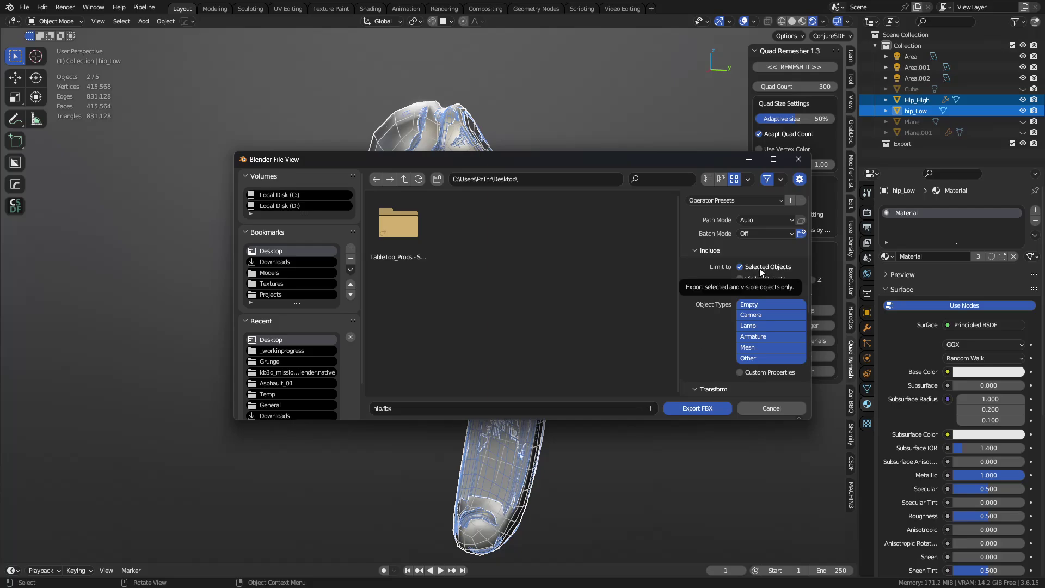
click(704, 408)
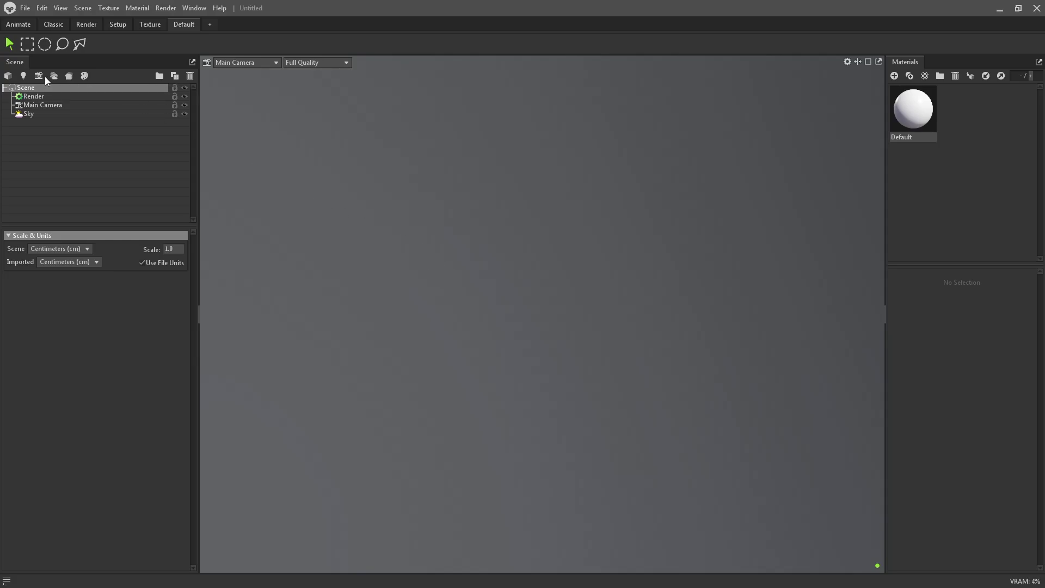
Switch to Marmoset Toolbag, create a bake project and load hip.fbx from the Desktop through its quick loader.
click(74, 75)
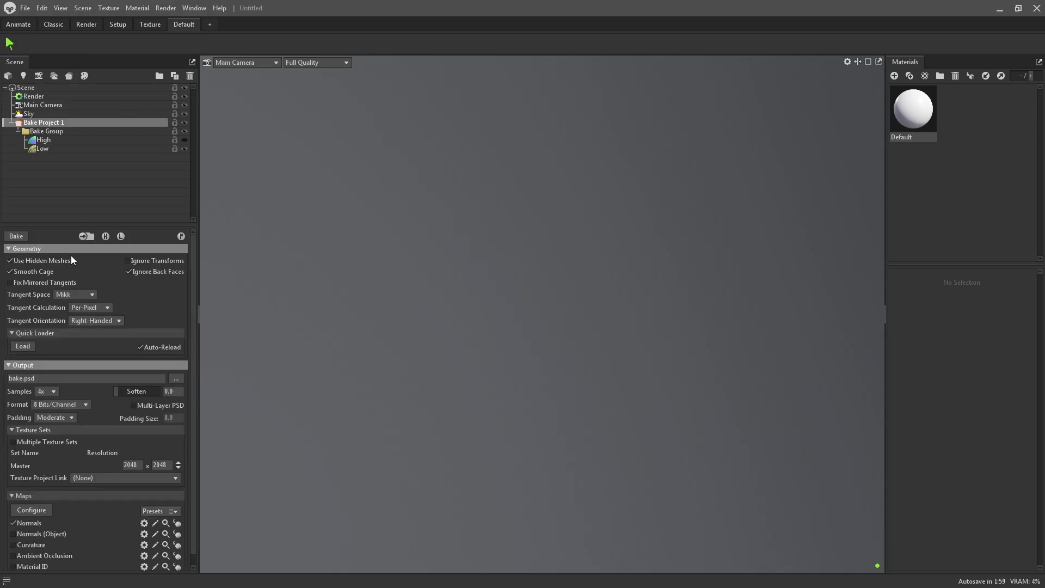
click(23, 346)
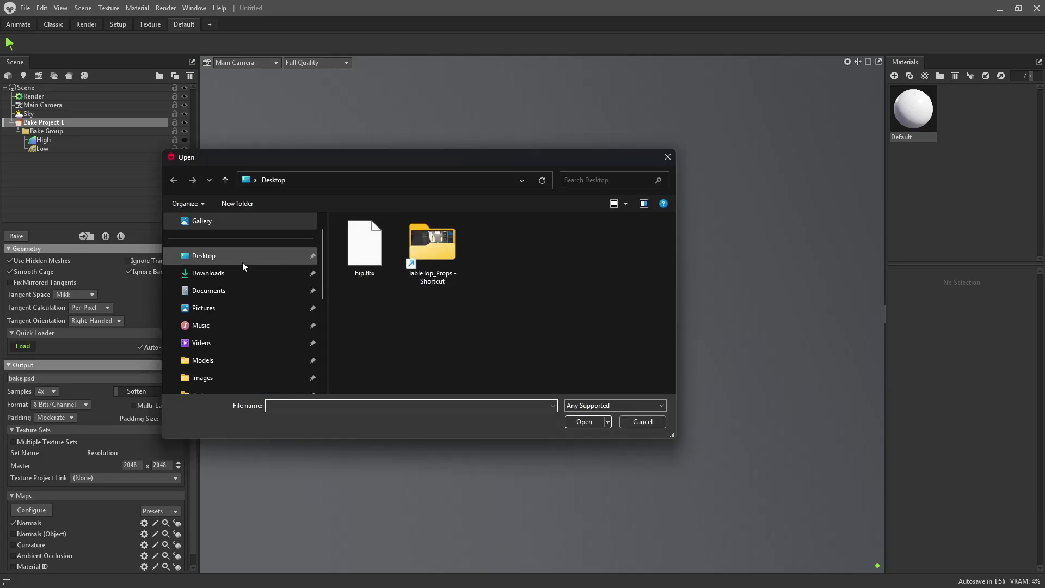
double_click(365, 245)
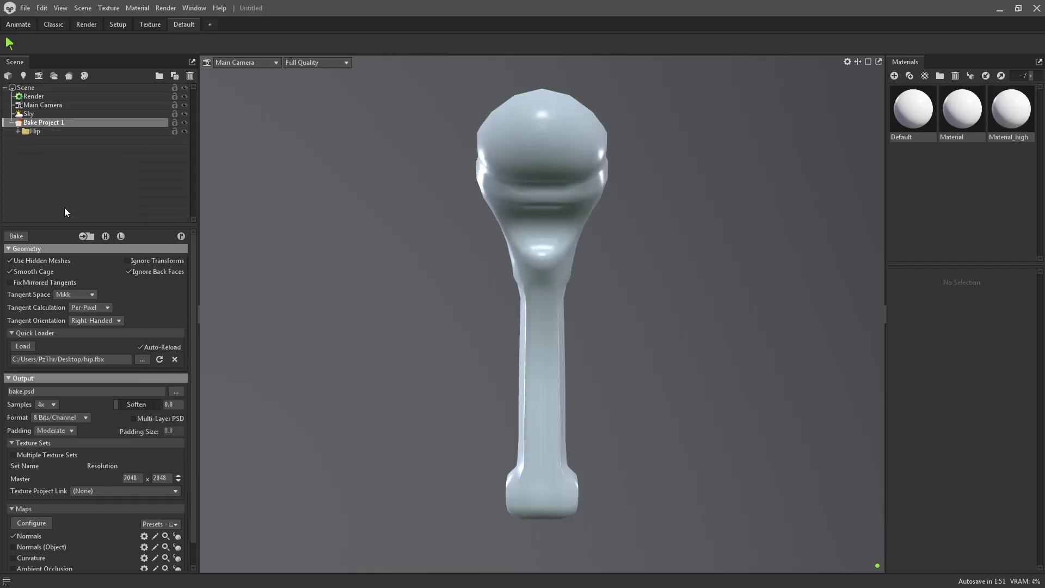
Examine the Hip bake group's high and low assignments and the unbaked low-poly surface from several angles.
click(25, 131)
click(18, 131)
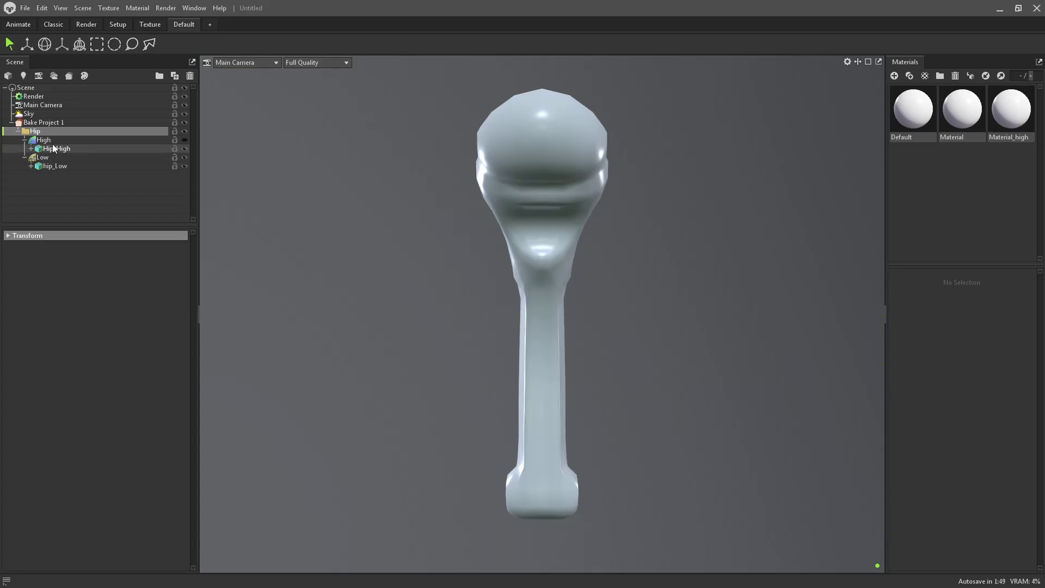
drag(639, 267, 501, 328)
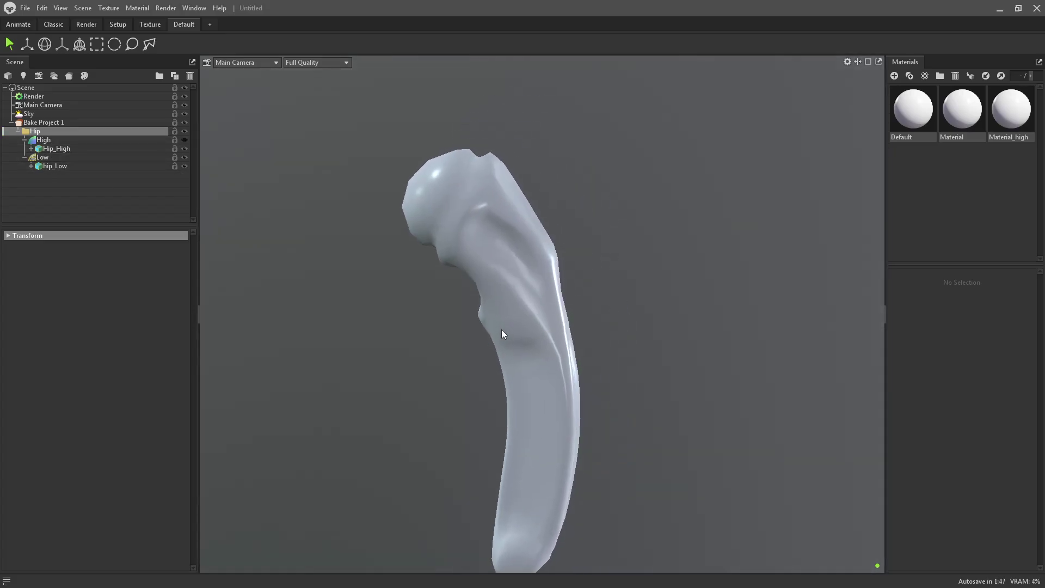
scroll(524, 276, up, 5)
drag(531, 270, 548, 324)
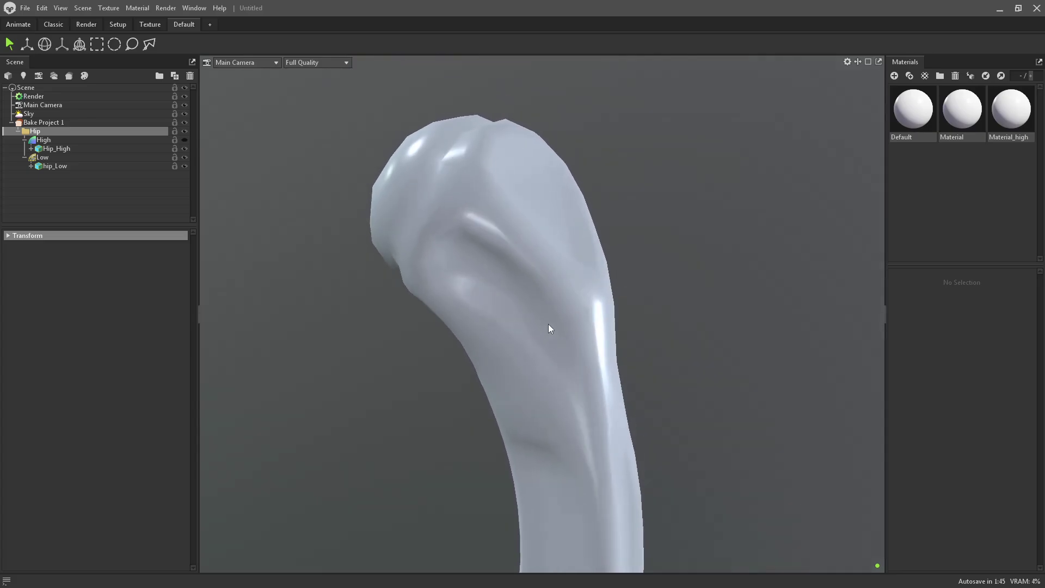
click(60, 158)
mouse_move(408, 301)
mouse_down()
mouse_move(376, 304)
mouse_move(415, 307)
mouse_up()
click(54, 132)
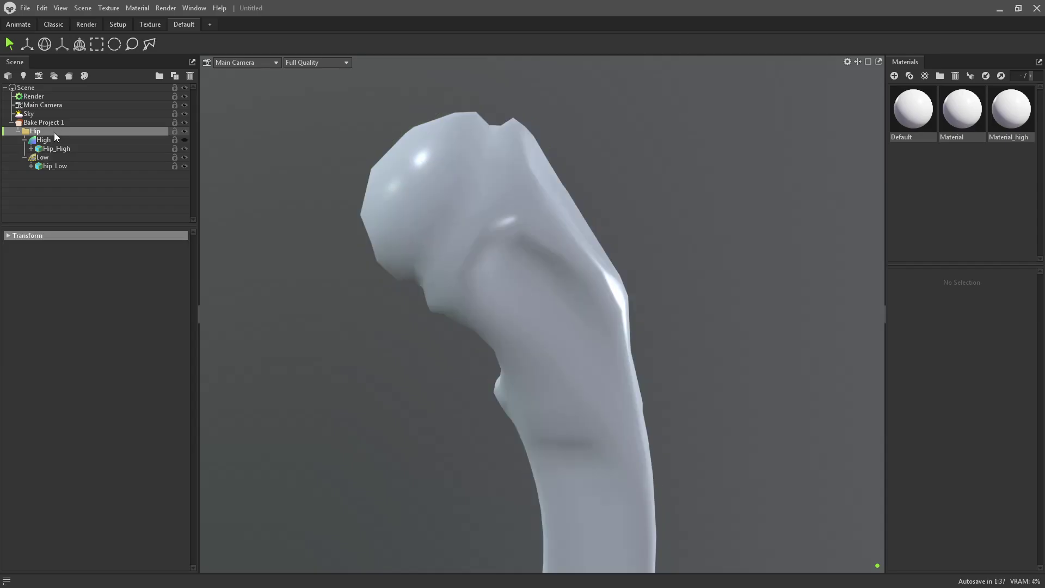
Preview the bake of Bake Project 1, choosing bake.psd on the Desktop as the output file.
click(53, 123)
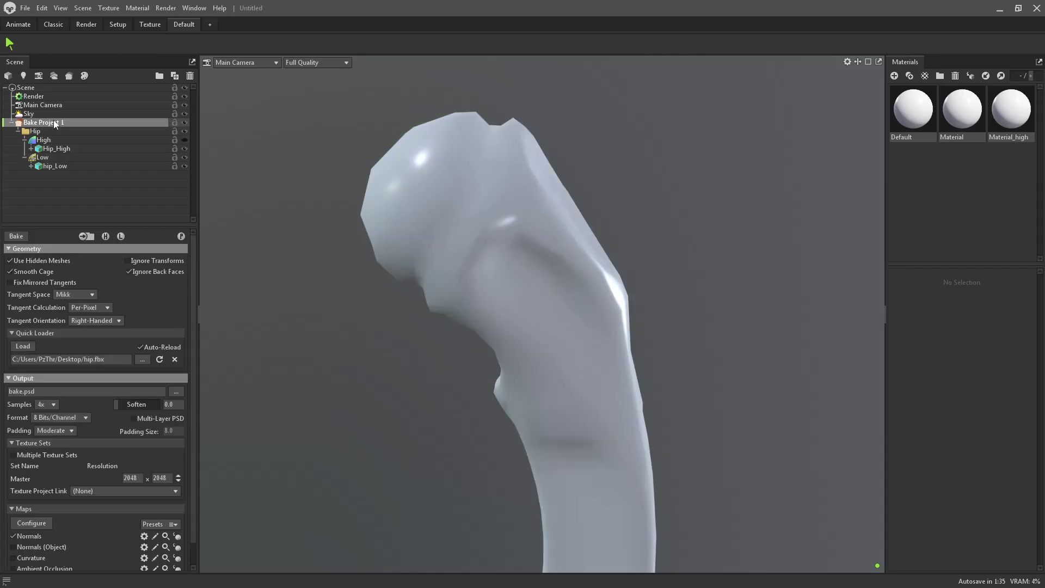
click(179, 237)
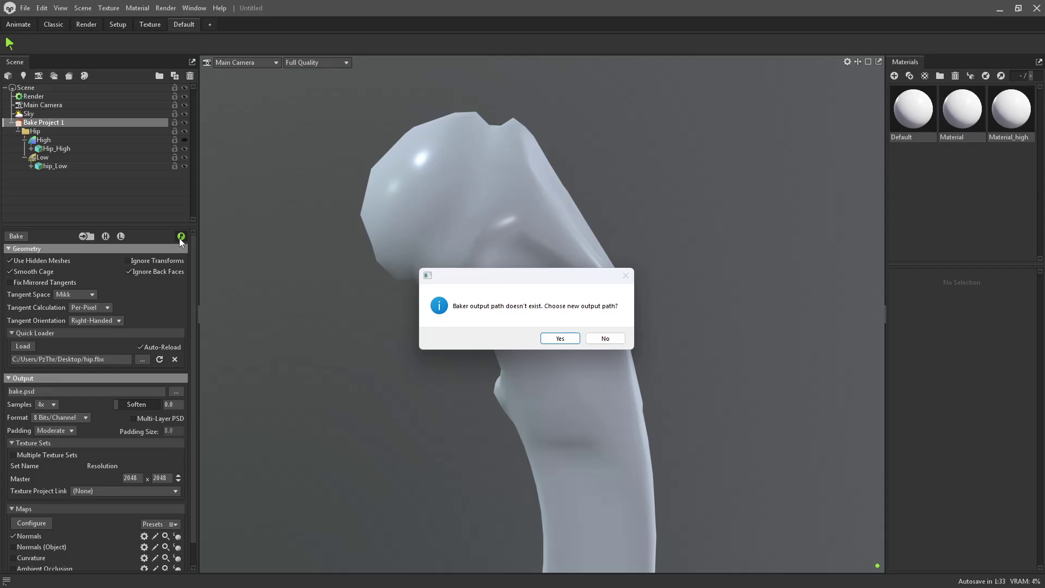
click(566, 340)
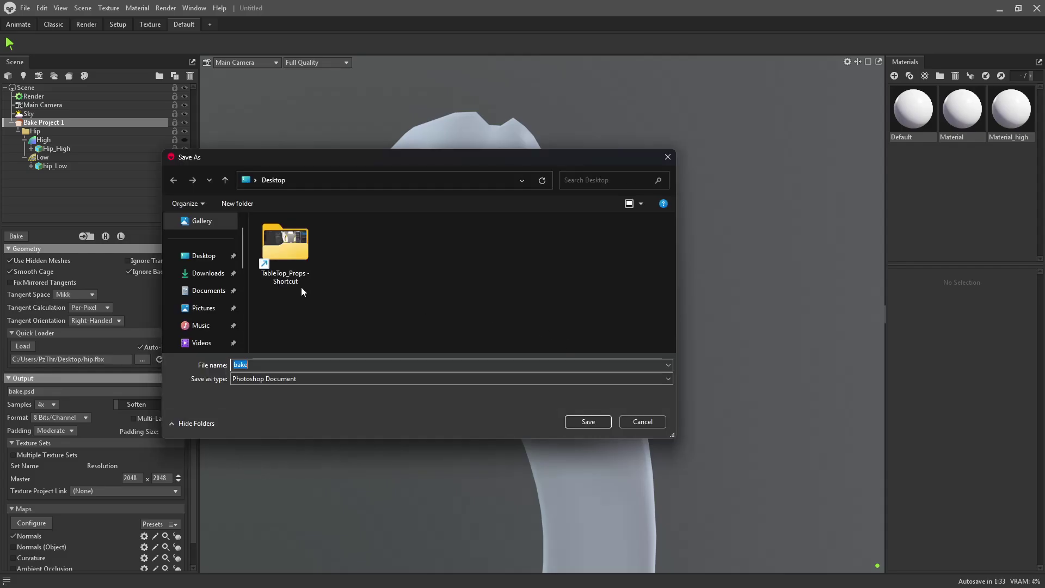
click(583, 420)
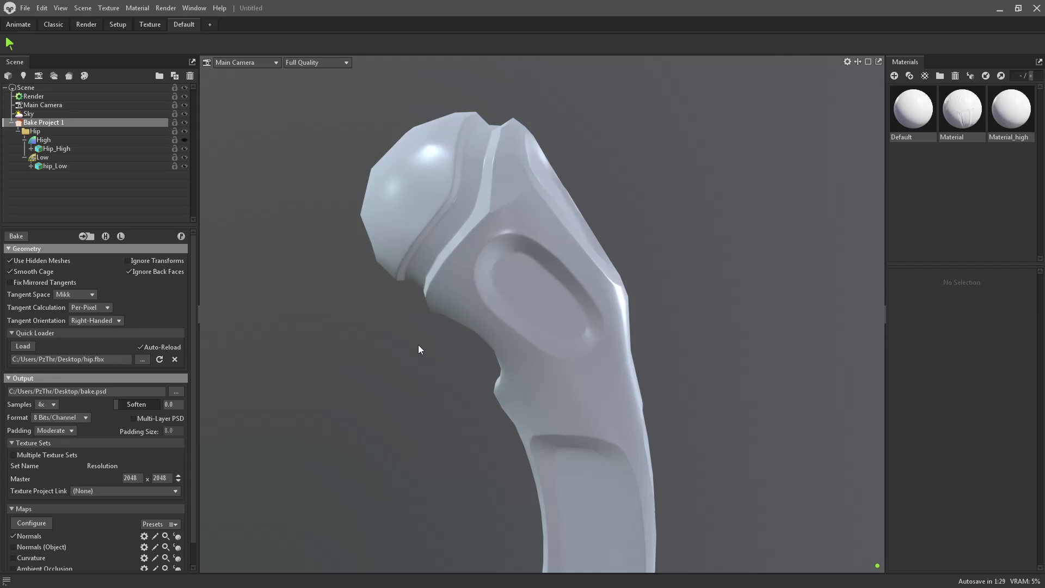
Examine the baked detail on hip_Low and the cage surrounding the Low mesh from several angles.
drag(492, 267, 536, 336)
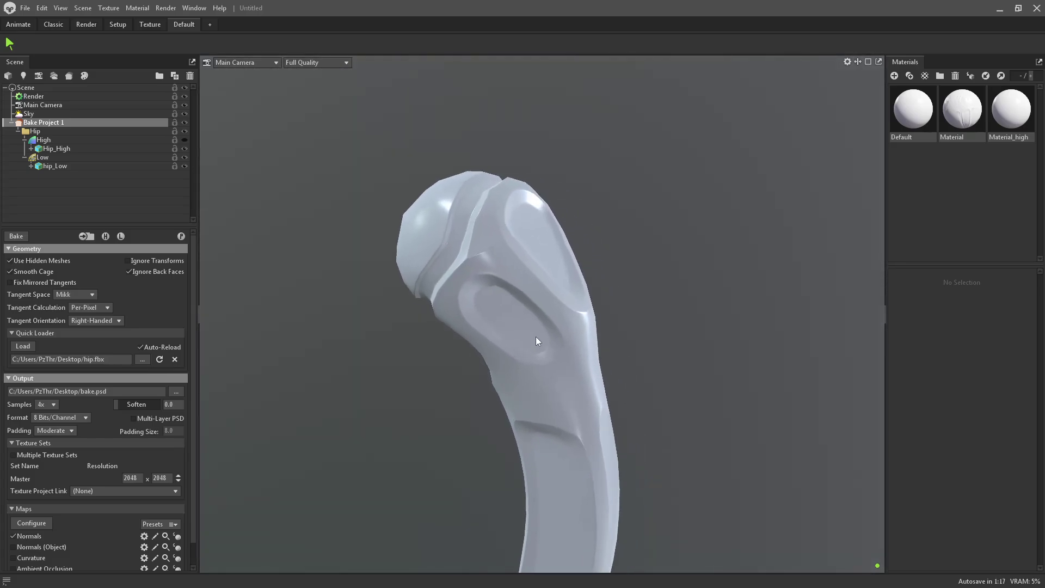
click(537, 337)
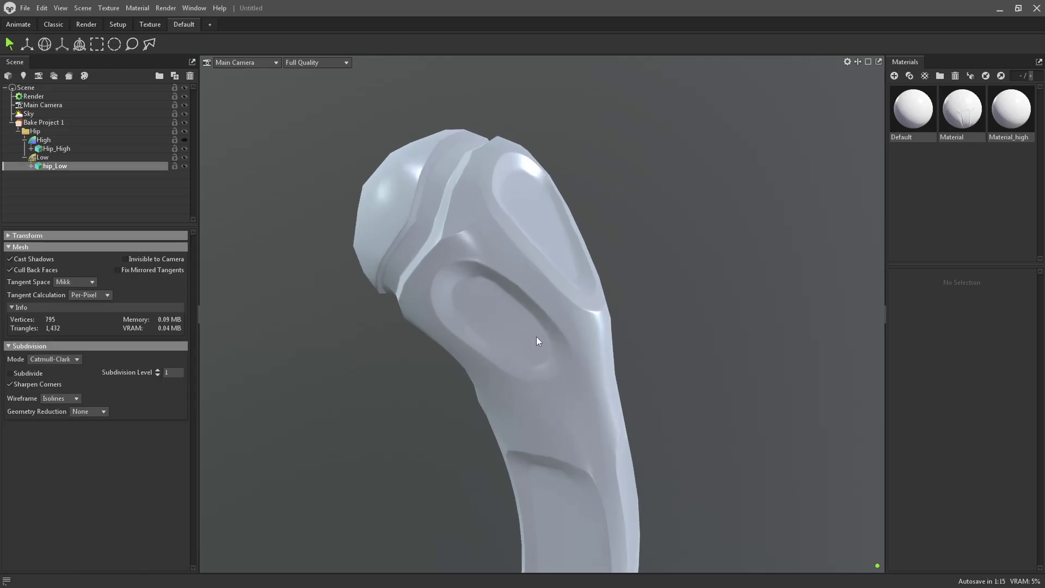
click(79, 157)
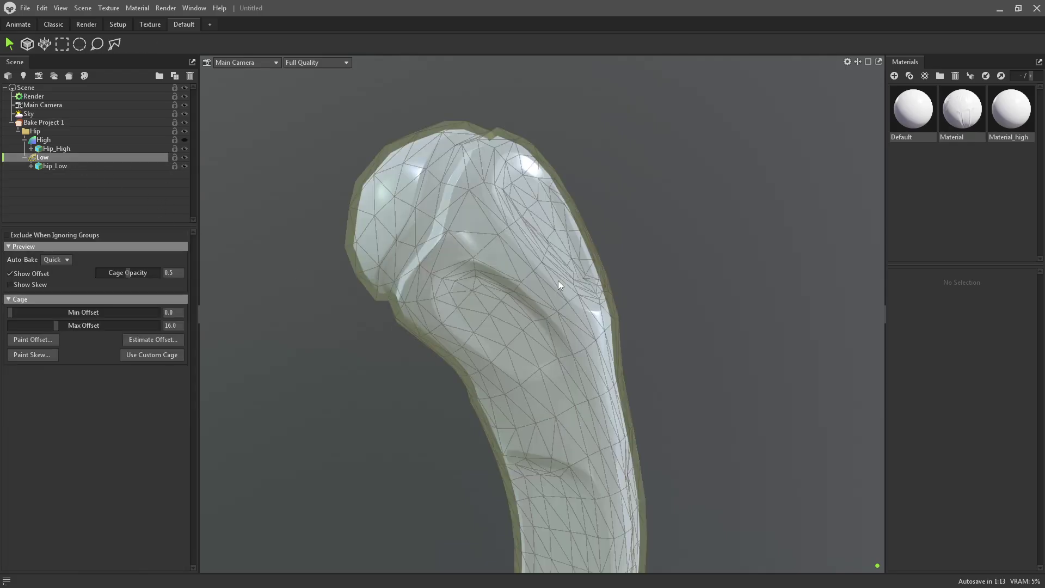
key(f)
drag(491, 320, 503, 353)
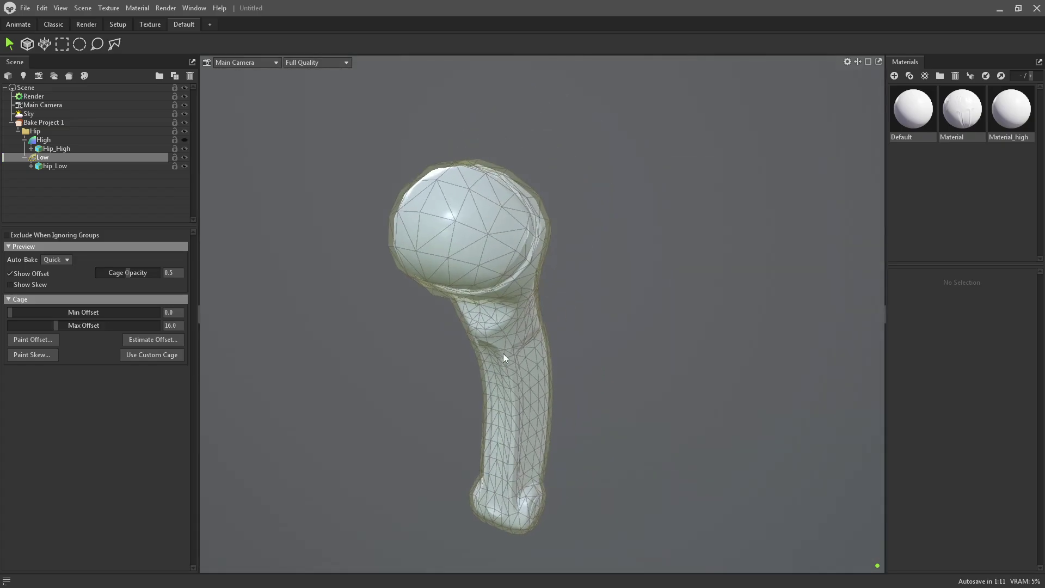
scroll(554, 318, up, 5)
drag(556, 375, 439, 350)
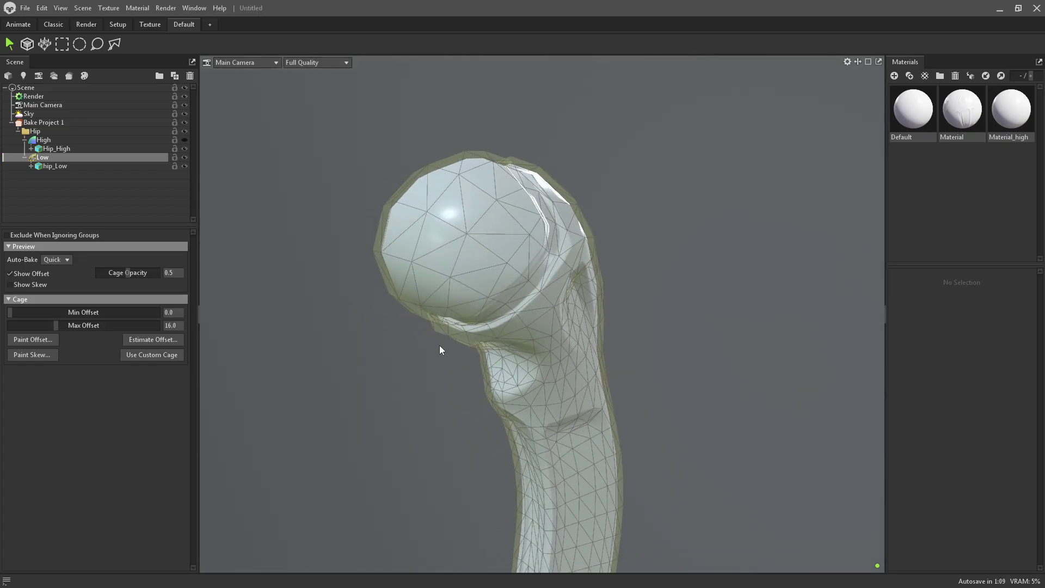
click(408, 376)
Set the Low mesh's cage Max Offset to about 11.62, checking the cage's fit around the model.
click(54, 157)
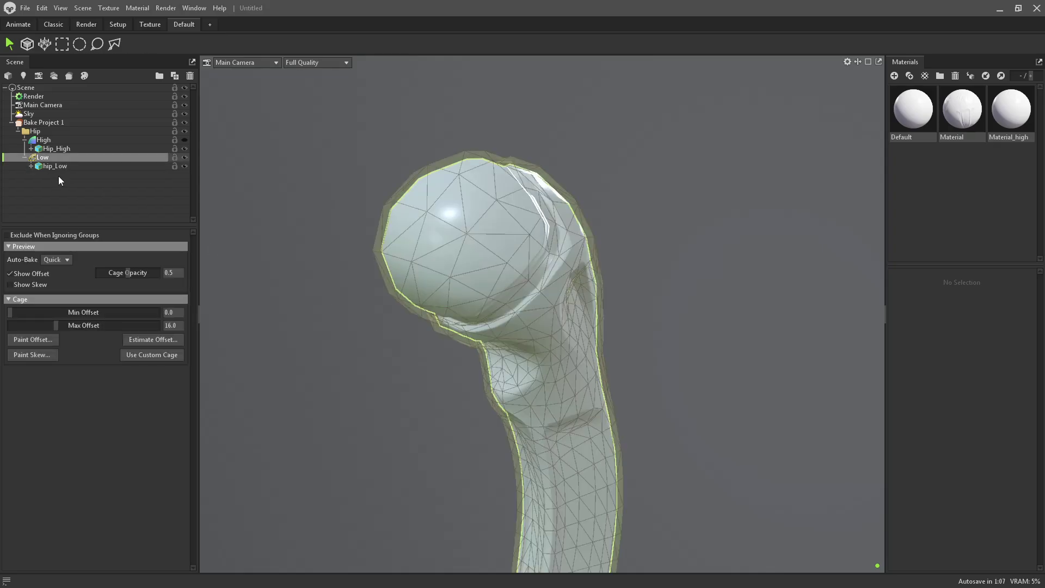
drag(50, 323, 38, 325)
drag(671, 364, 191, 325)
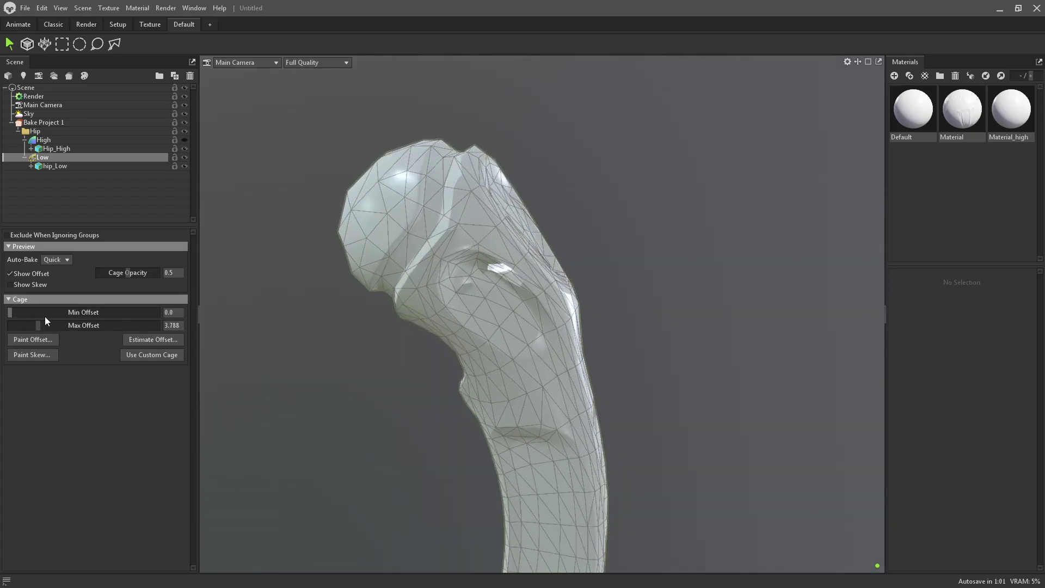
drag(39, 324, 52, 325)
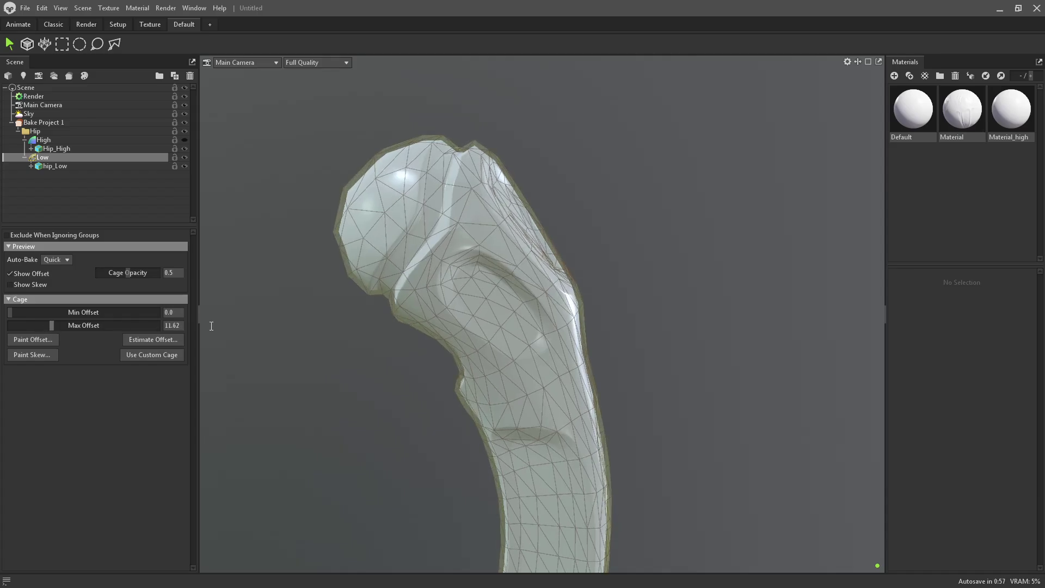
drag(381, 326, 428, 301)
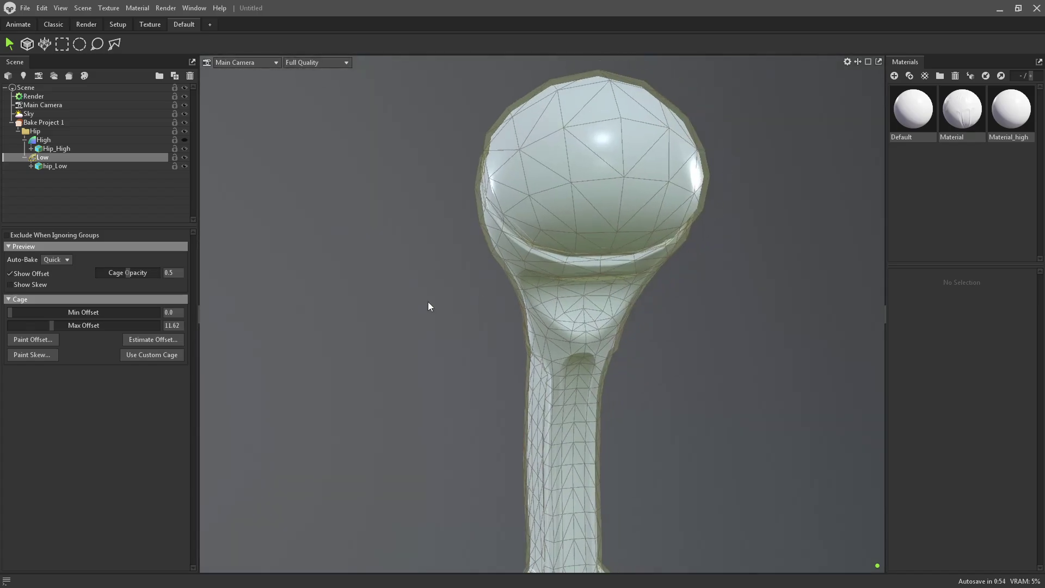
Enable the Ambient Occlusion map for Bake Project 1 and set the output format to 32 Bits/Channel.
click(43, 124)
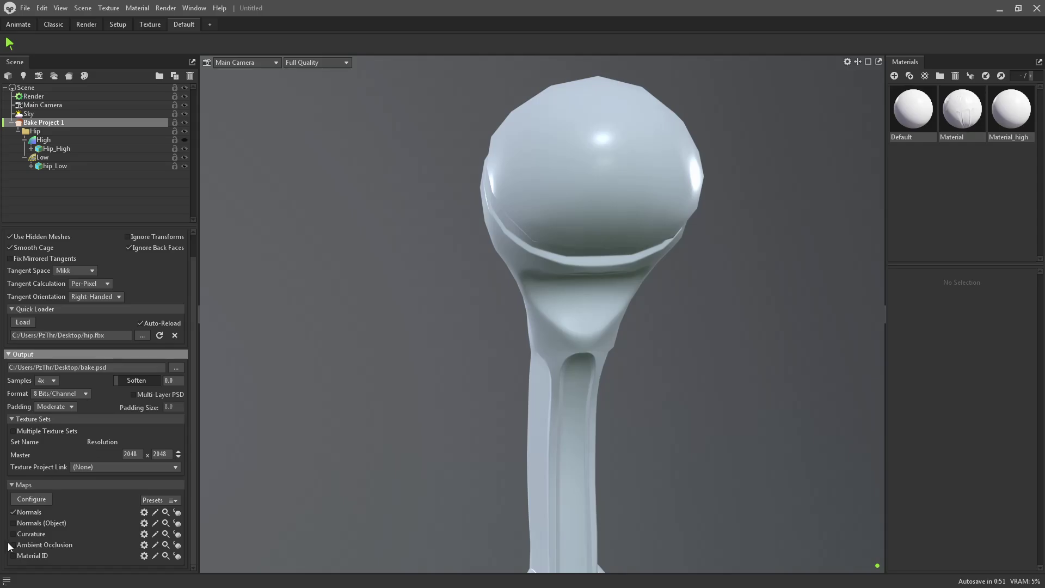
scroll(57, 453, up, 2)
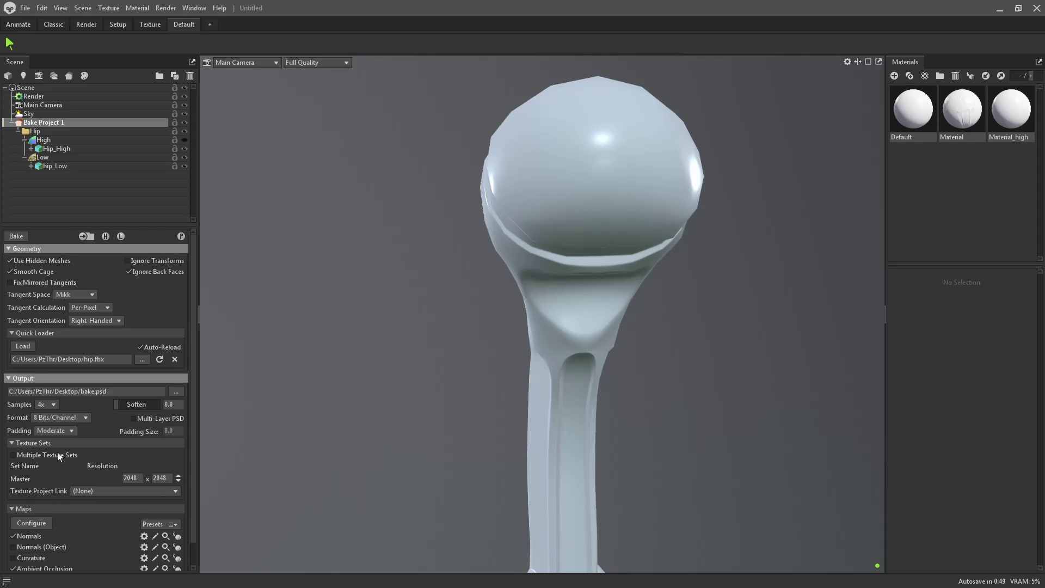
click(61, 416)
click(73, 438)
click(72, 414)
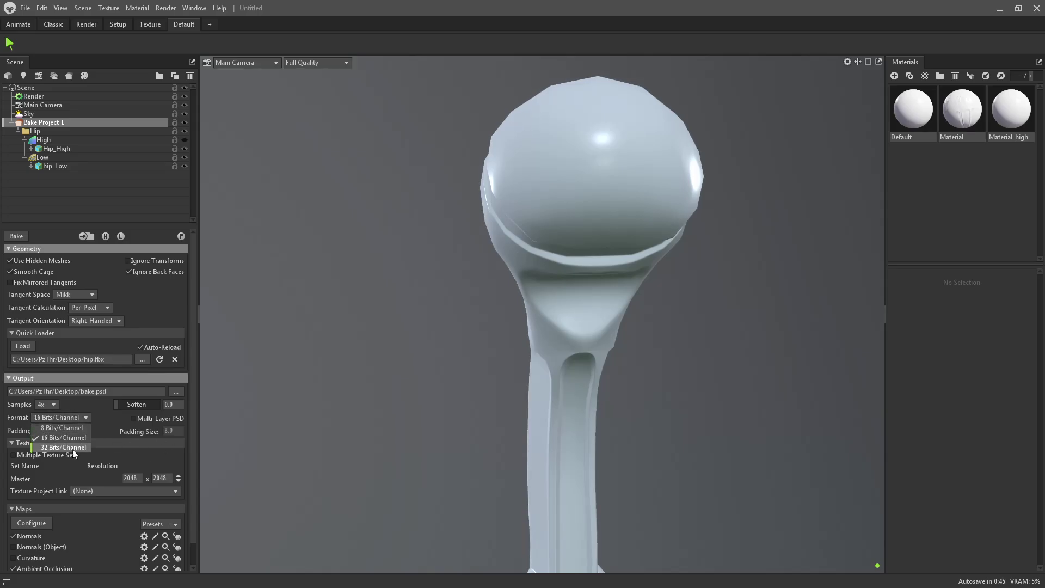
click(73, 448)
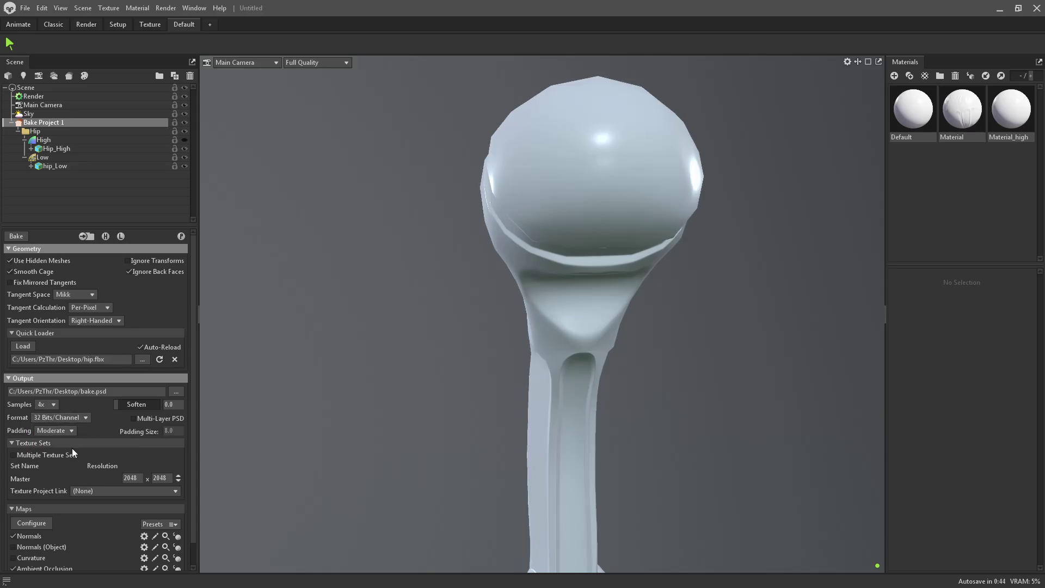
Bake the maps of Bake Project 1 again and inspect the result around the model.
click(180, 236)
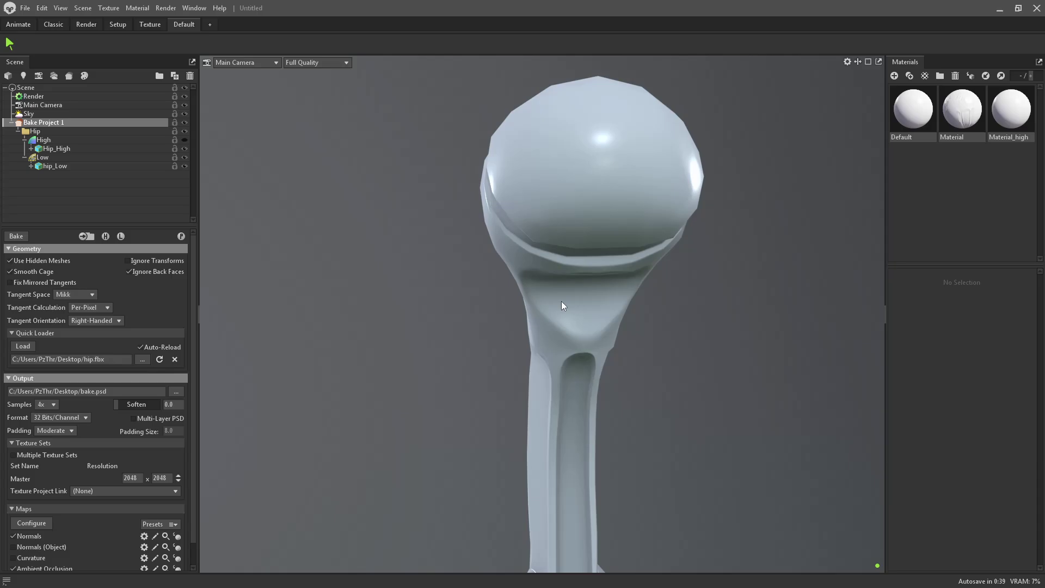
drag(450, 278, 583, 296)
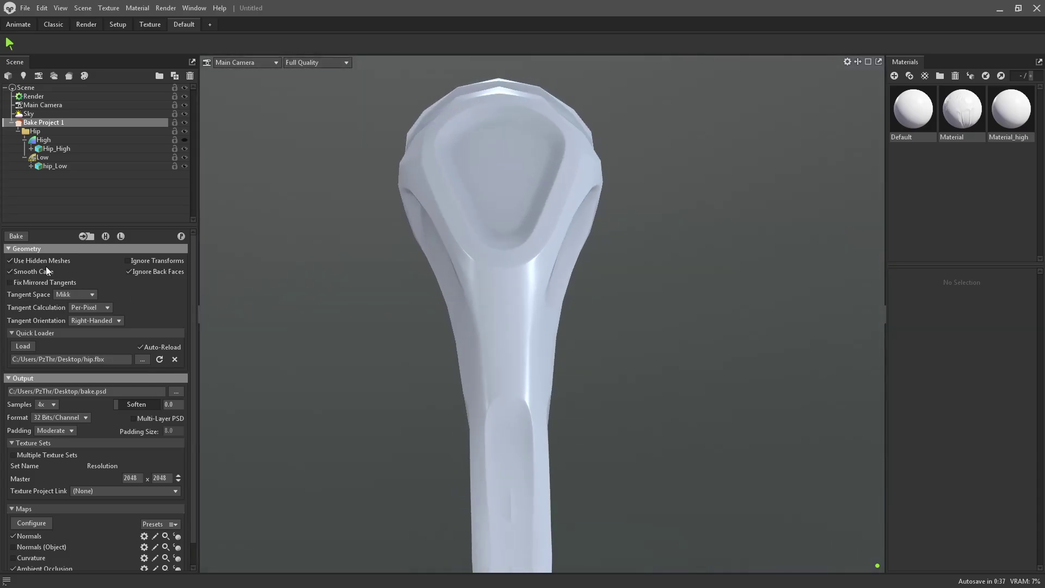
click(25, 236)
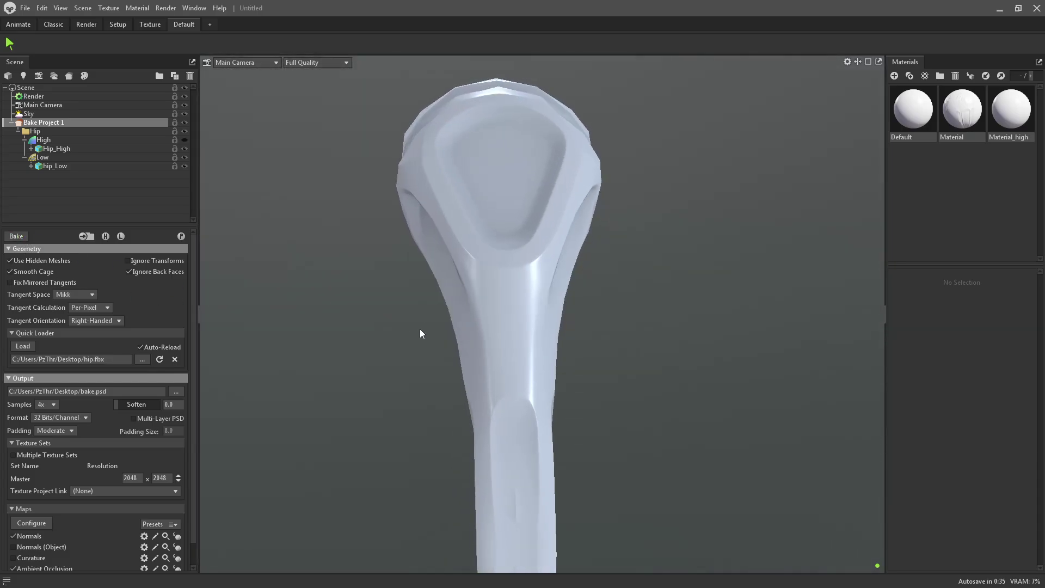
drag(420, 329, 968, 193)
Raise the Metalness to 1.0 on Material, the material of the baked low-poly mesh.
click(1000, 122)
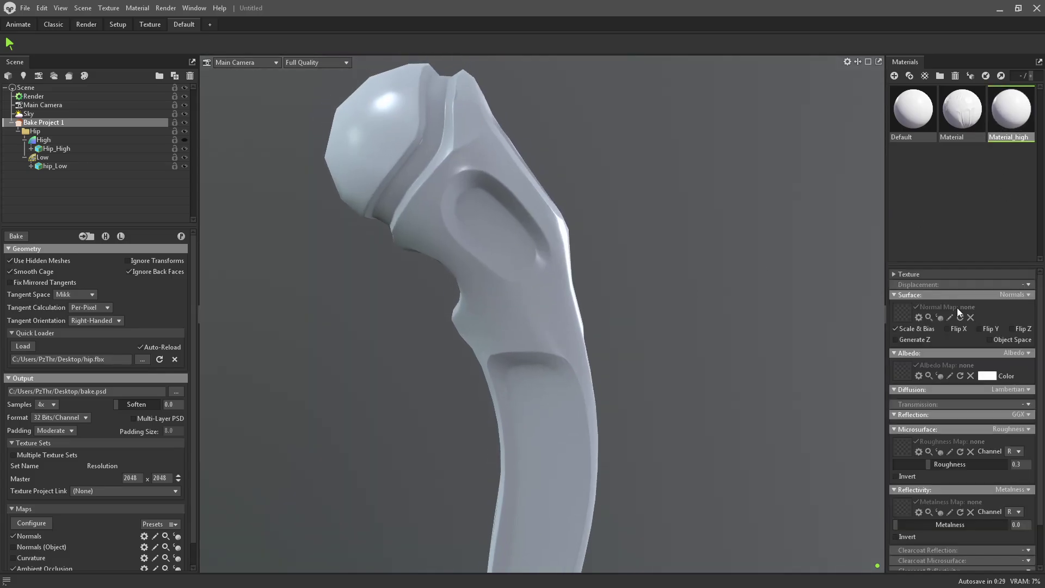
scroll(950, 438, down, 2)
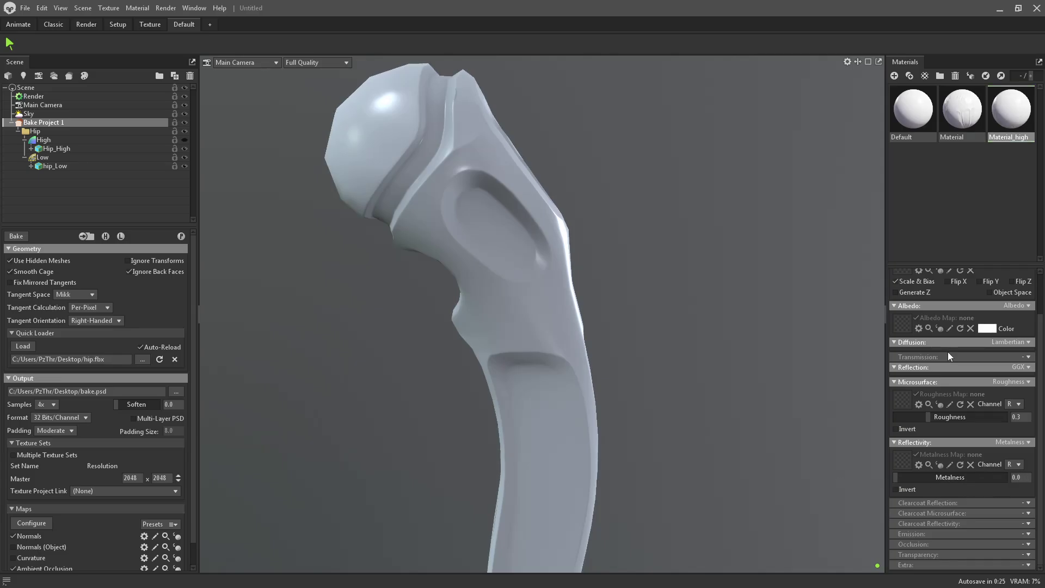
click(947, 124)
drag(925, 477, 1013, 479)
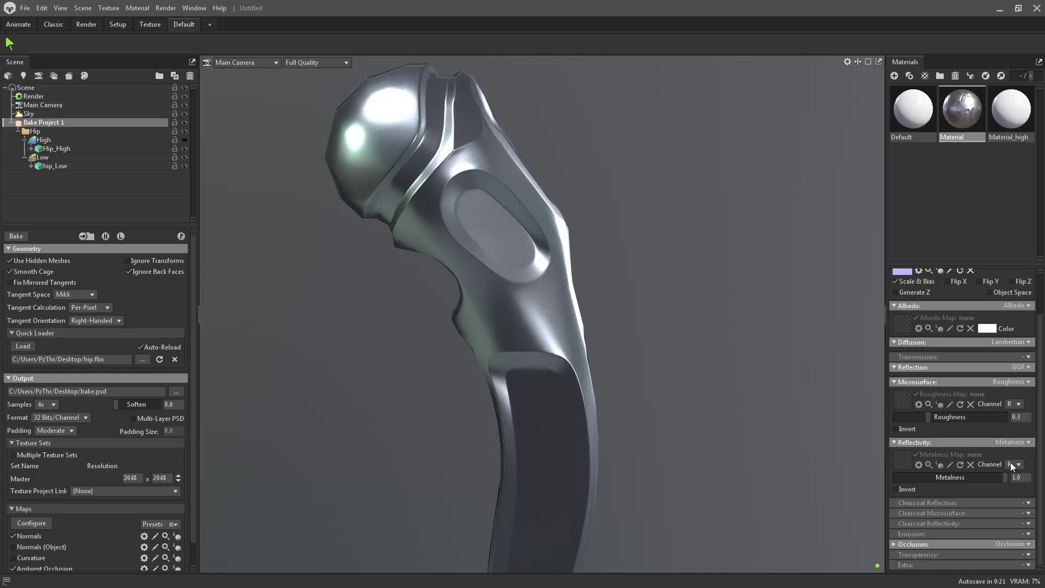
Inspect the metallic bake around the shaft and raise the Low mesh's cage Max Offset to about 14.86.
drag(788, 344, 552, 302)
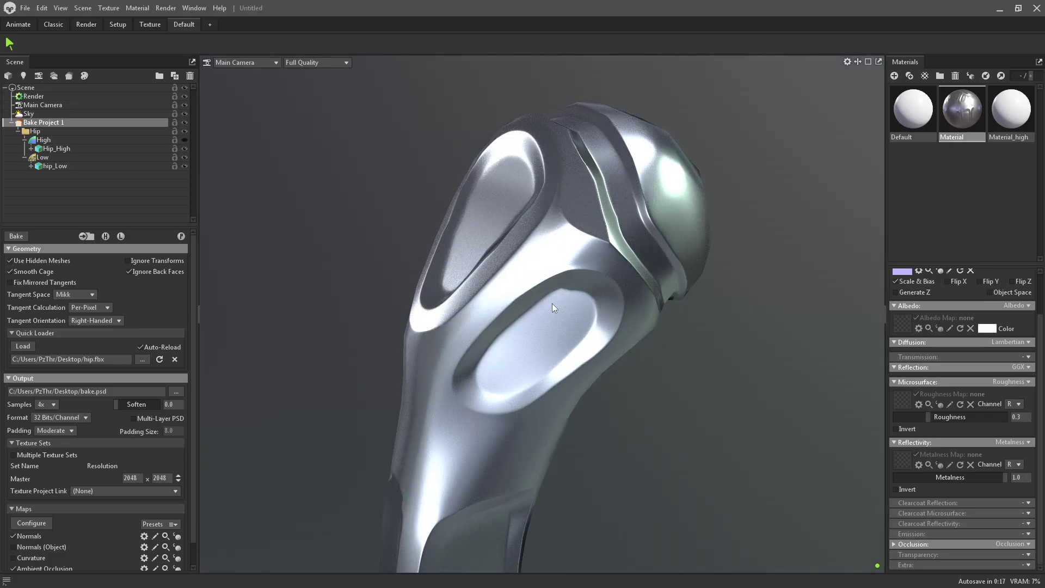
drag(474, 341, 630, 295)
drag(609, 337, 548, 282)
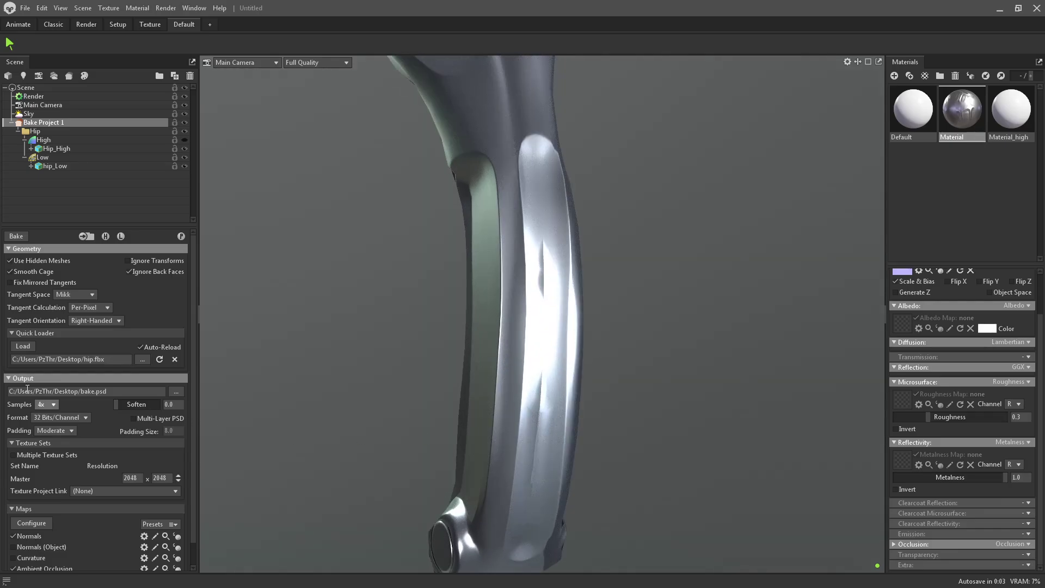
click(60, 156)
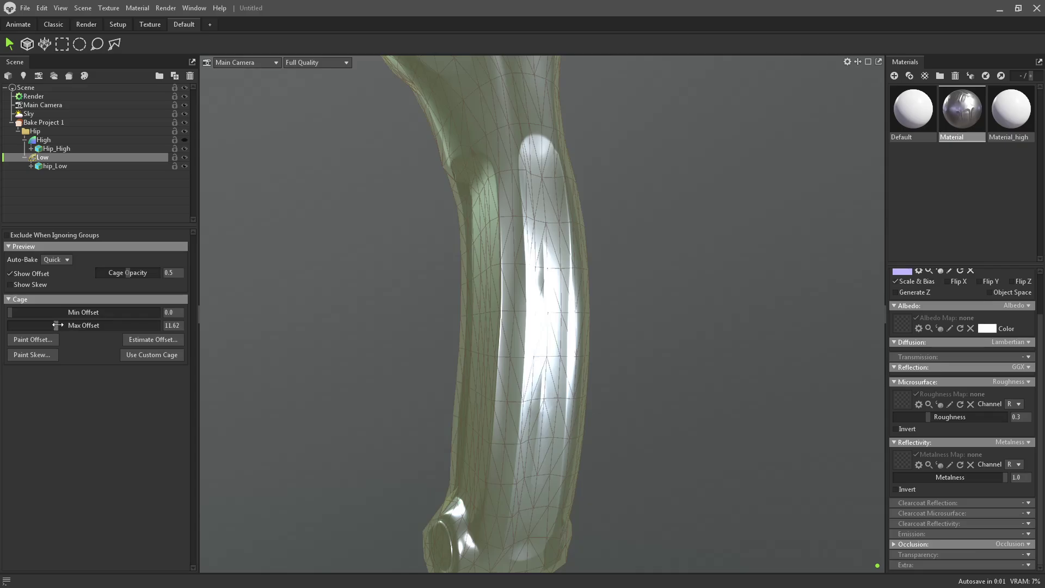
drag(57, 324, 60, 325)
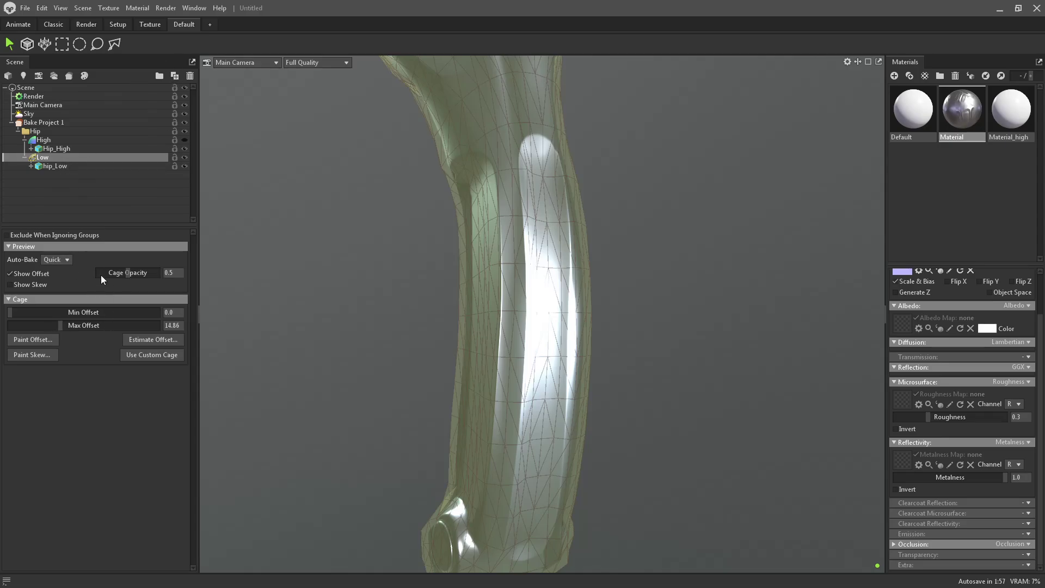
Preview the outputs of Bake Project 1 on the low-poly mesh and inspect the head and neck from several angles.
click(47, 124)
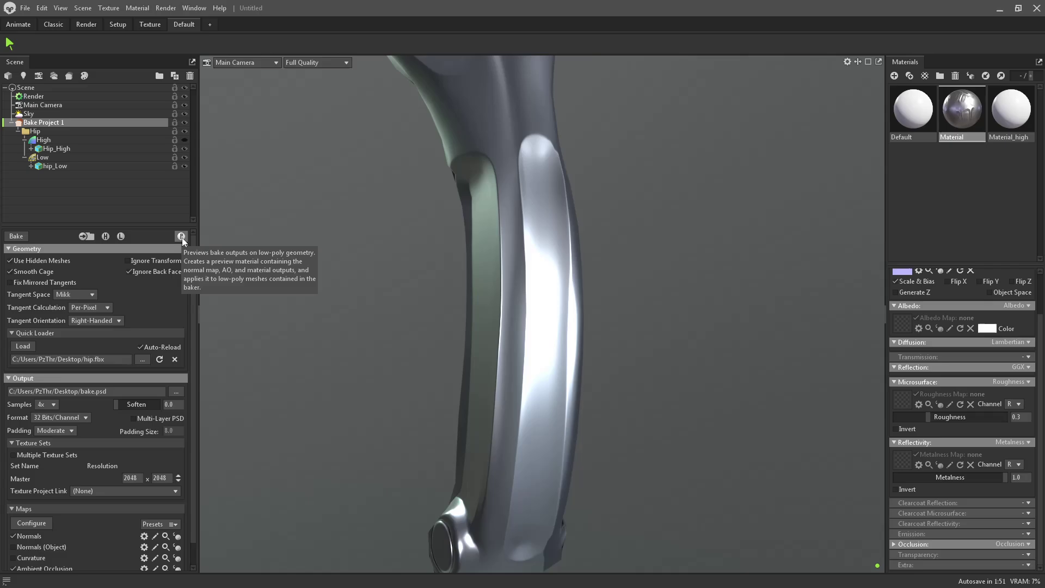
click(182, 237)
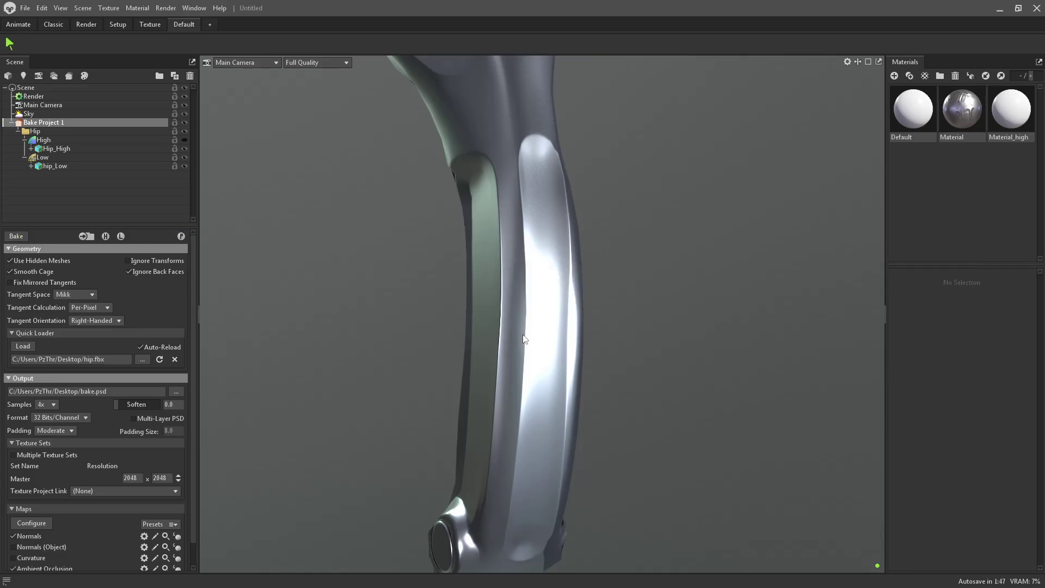
drag(393, 345, 530, 305)
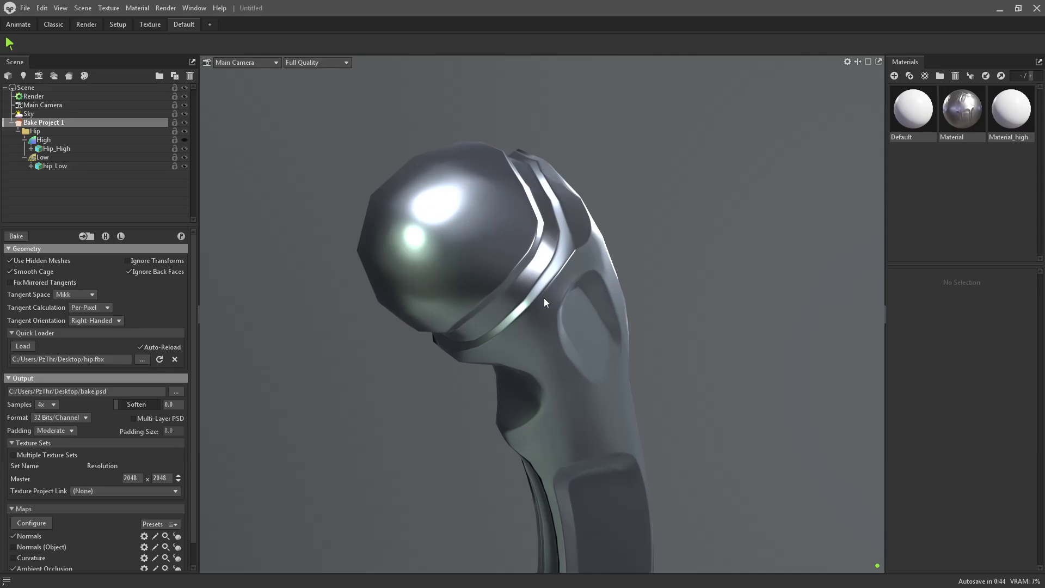
drag(611, 328, 578, 303)
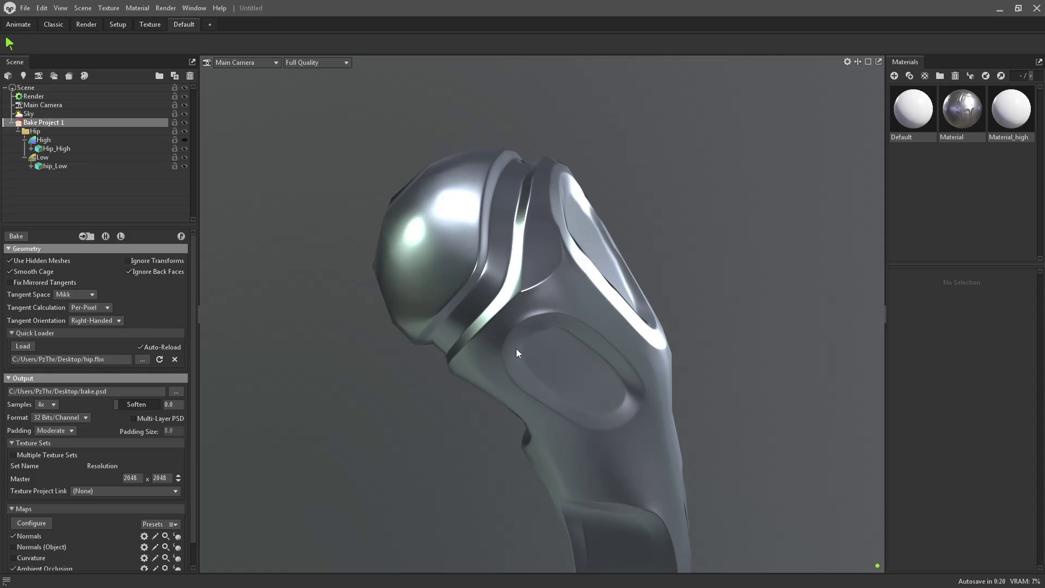
drag(515, 349, 574, 330)
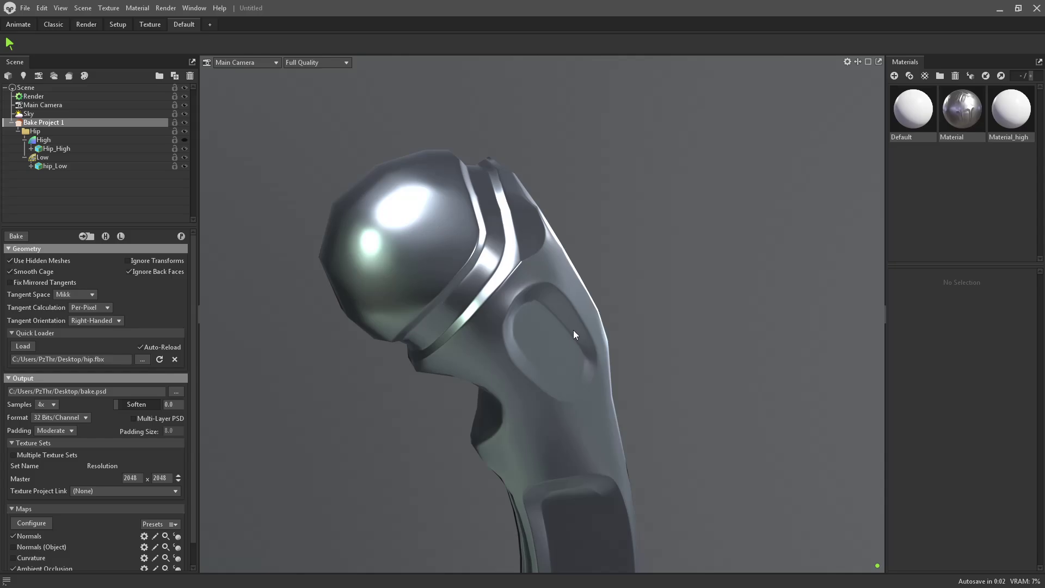
drag(574, 334, 595, 322)
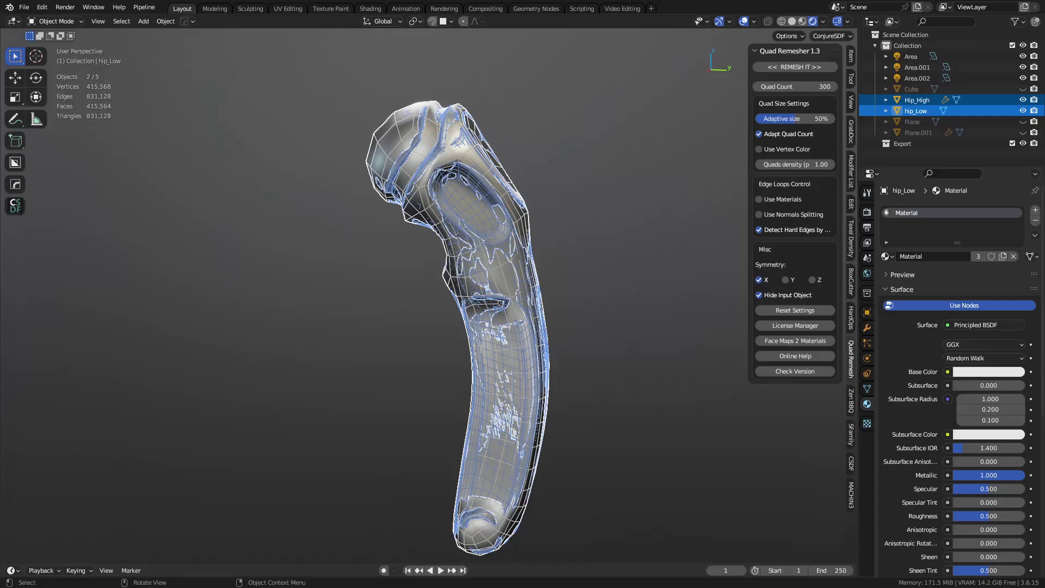
Switch to Blender, isolate hip_Low and examine its face loops around the neck and the upper rear recess in Edit Mode.
click(481, 189)
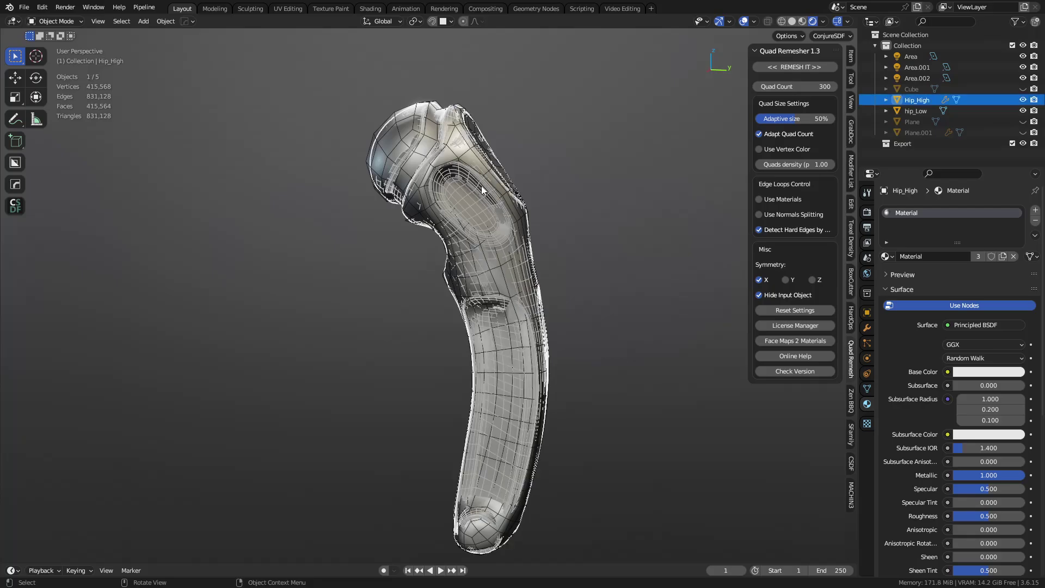
click(482, 189)
key(KP_Divide)
scroll(483, 190, up, 6)
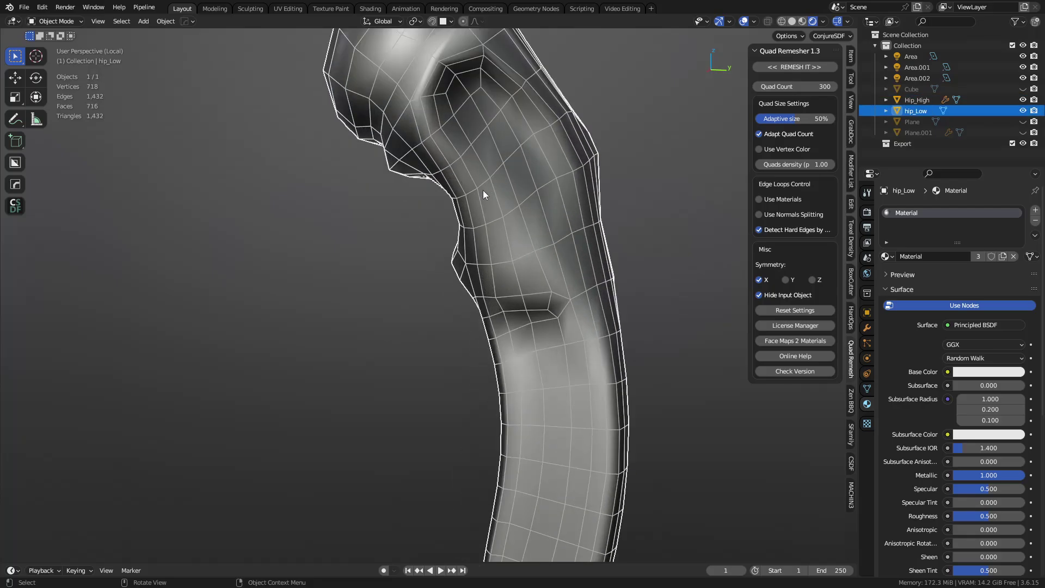
middle_drag(481, 87, 391, 240)
key(Tab)
alt+click(327, 204)
alt+click(296, 186)
scroll(316, 196, down, 2)
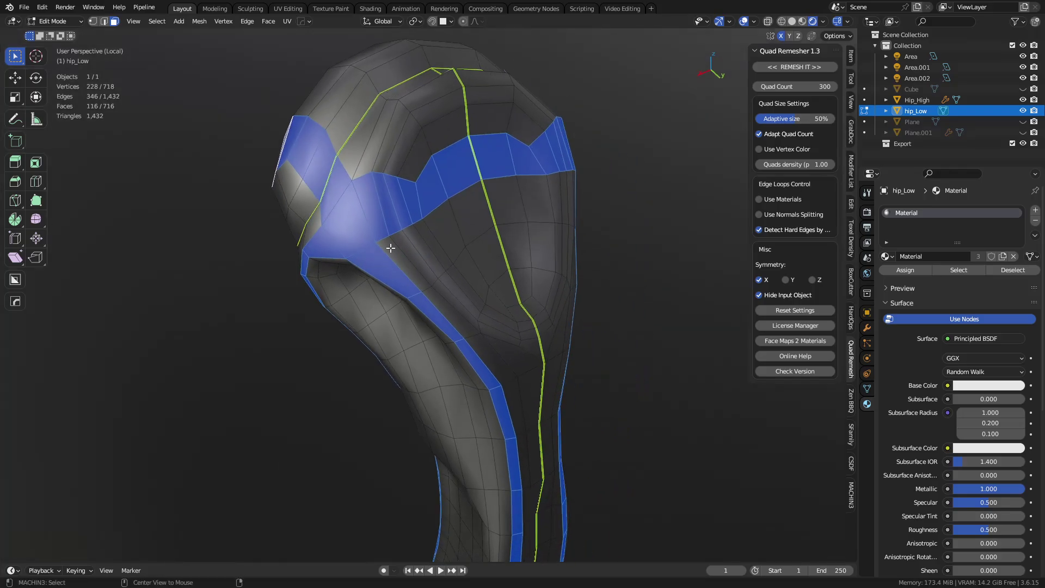
alt+click(392, 240)
alt+click(389, 238)
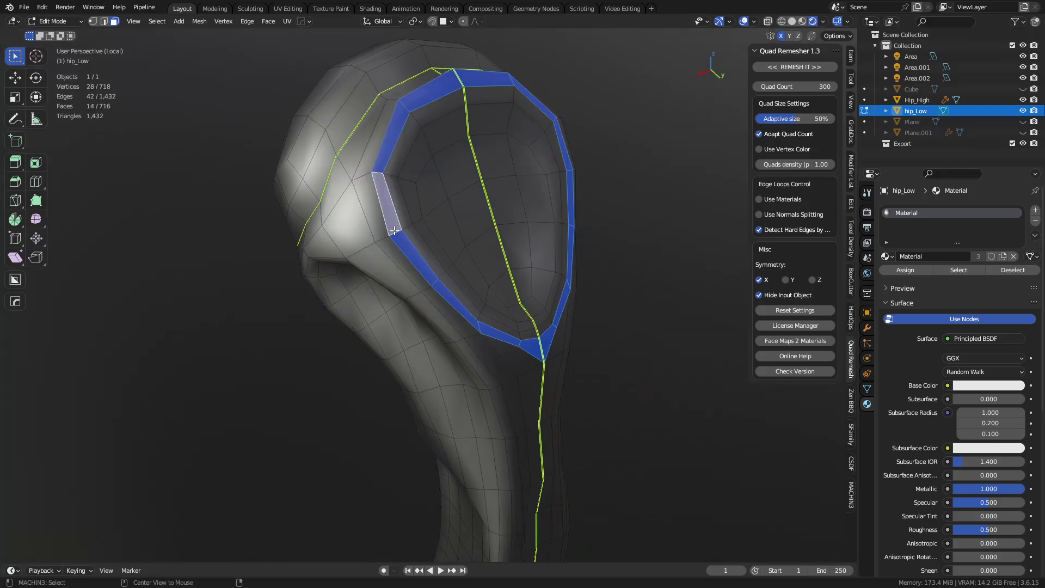
alt+click(369, 246)
middle_drag(369, 246, 344, 266)
scroll(506, 319, up, 2)
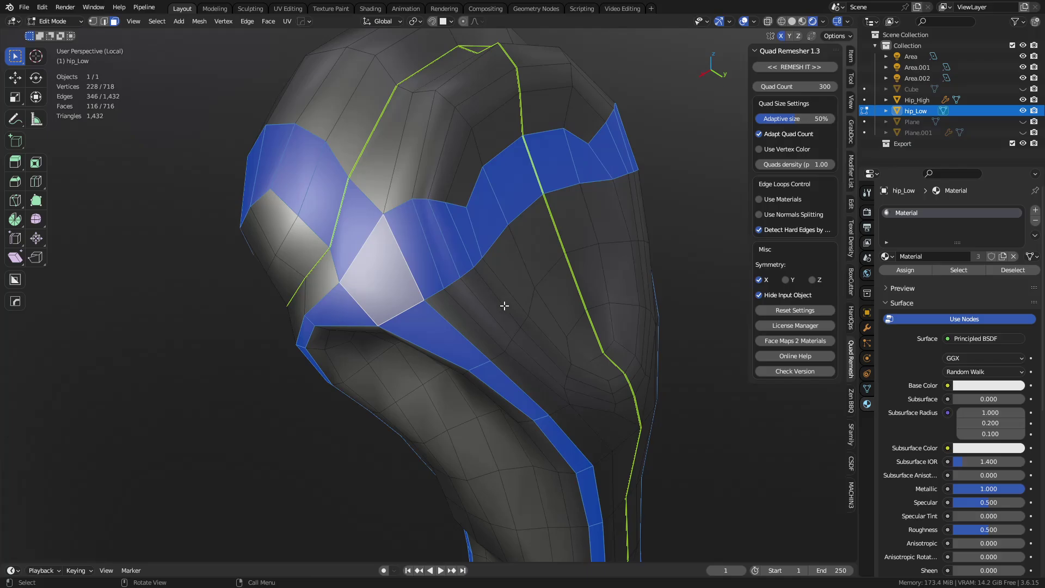
key(Tab)
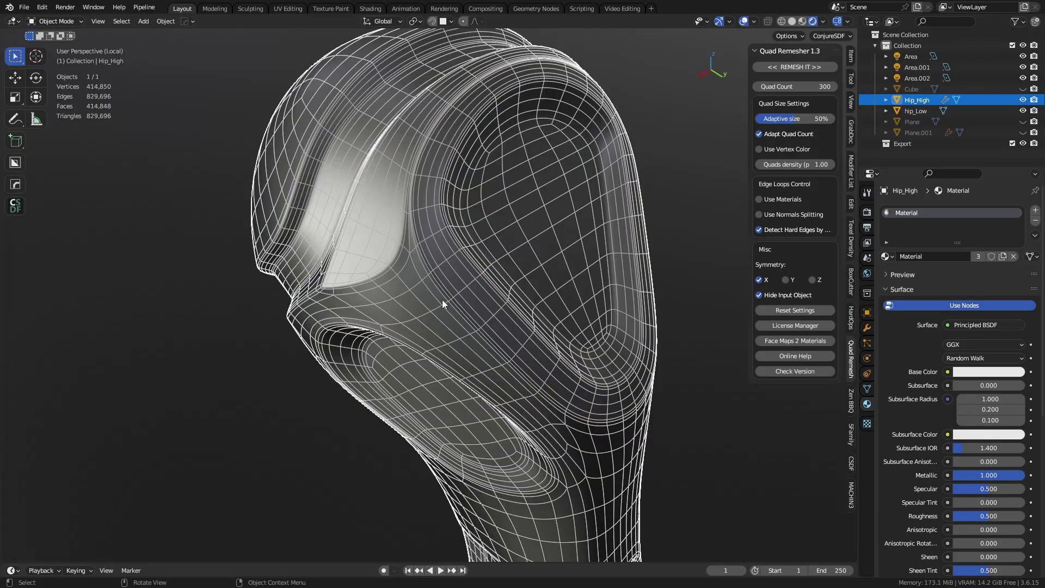
Isolate Hip_High in Edit Mode and examine its face loops around the head, the collar and the top of the shaft.
key(ctrl+Tab)
click(515, 301)
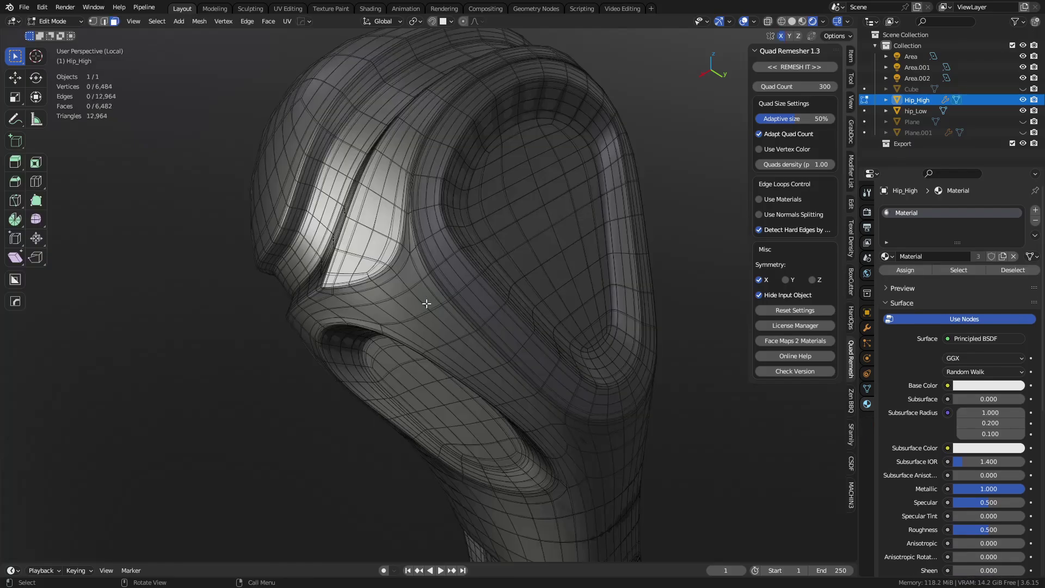
alt+click(396, 297)
alt+click(401, 259)
middle_drag(395, 325, 481, 364)
alt+shift+click(486, 349)
scroll(488, 359, down, 3)
alt+click(451, 264)
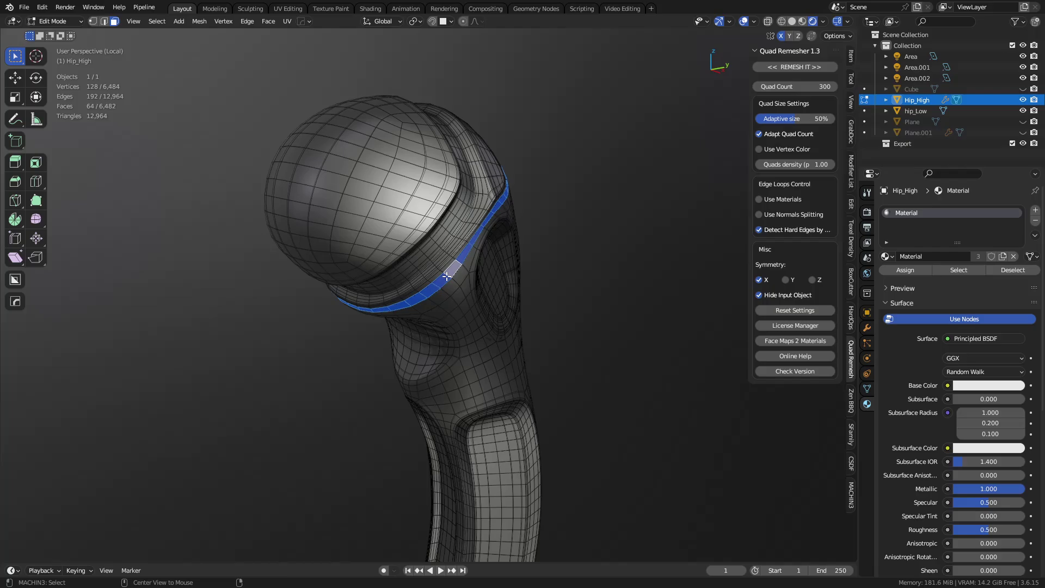
alt+click(418, 238)
middle_drag(430, 348, 473, 384)
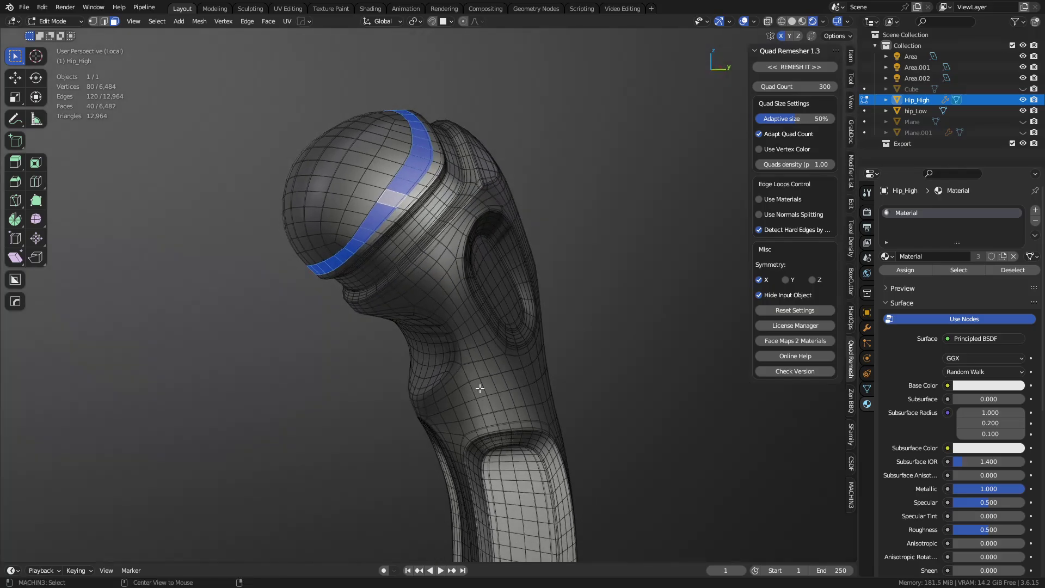
alt+click(478, 386)
alt+click(473, 373)
alt+click(498, 414)
alt+click(495, 417)
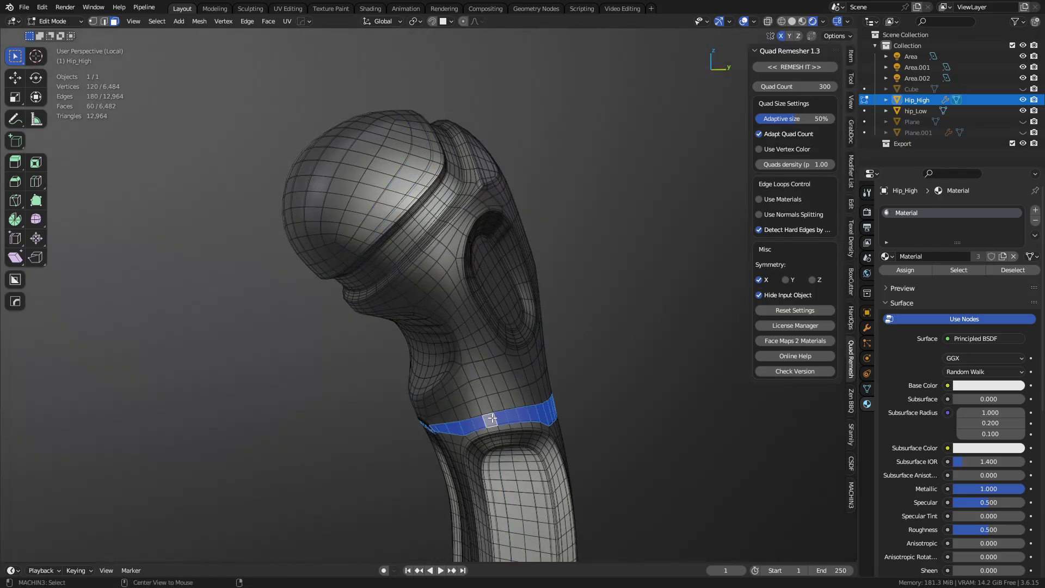
Examine the face loop that surrounds the long recess on the Hip_High shaft, from its upper end to its lower end.
middle_drag(496, 417, 476, 337)
scroll(455, 331, up, 2)
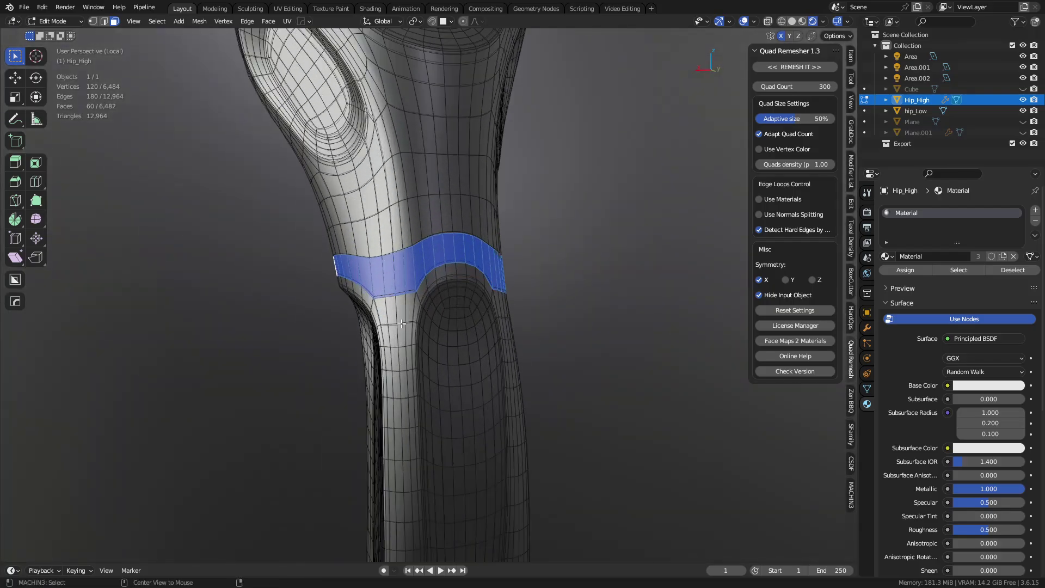
alt+click(401, 325)
shift+middle_drag(401, 325, 407, 488)
middle_drag(355, 147, 430, 322)
alt+click(431, 319)
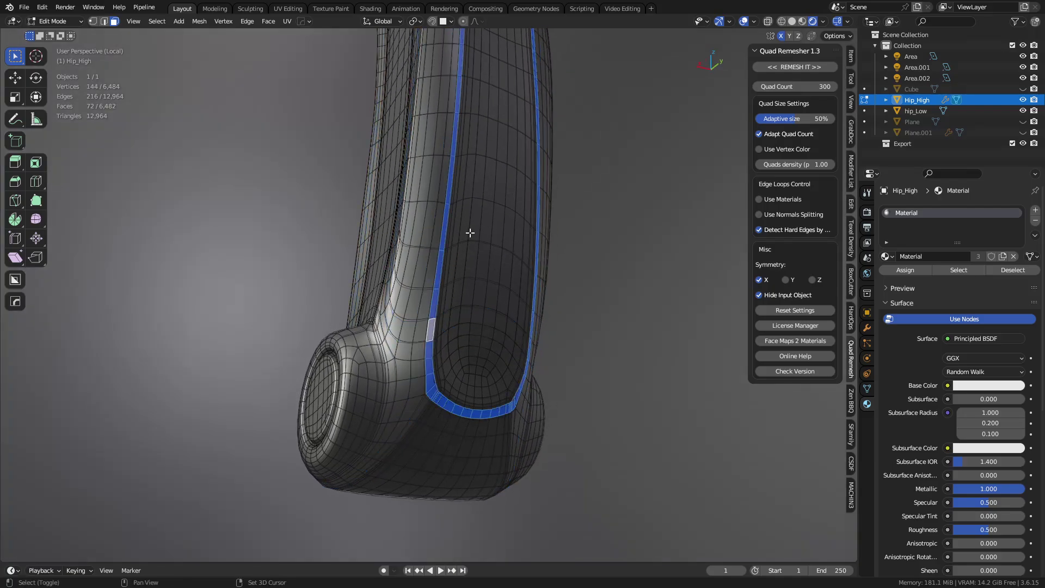
middle_drag(468, 233, 468, 313)
scroll(446, 139, down, 2)
middle_drag(446, 145, 466, 216)
scroll(466, 216, up, 3)
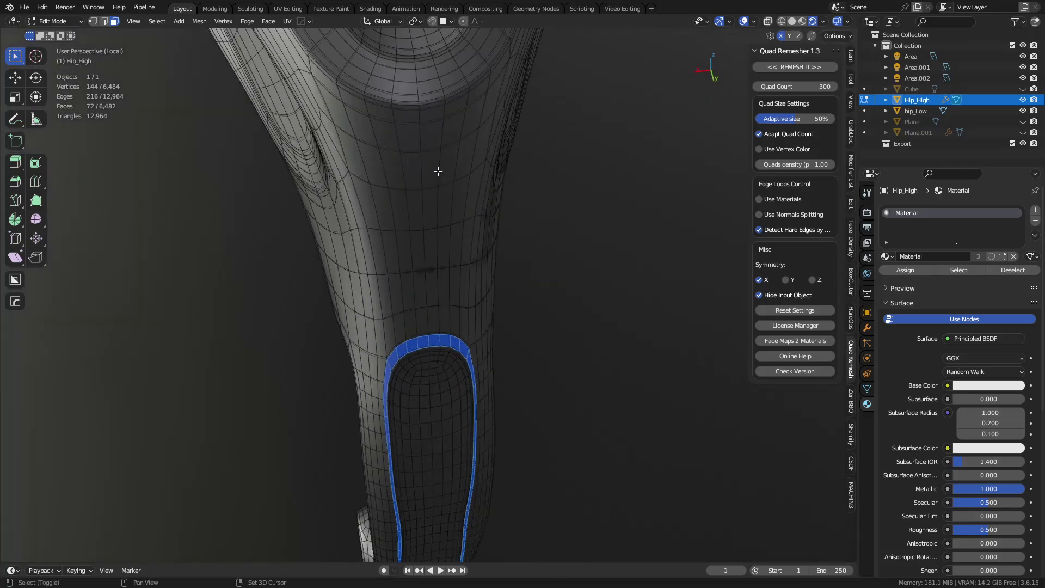
shift+middle_drag(436, 170, 459, 238)
scroll(456, 422, up, 2)
key(1)
shift+middle_drag(456, 422, 469, 335)
Return to Object Mode and examine the Hip_High wireframe around the head, collar and oval recess.
key(ctrl+Tab)
click(438, 338)
scroll(430, 302, down, 4)
middle_drag(430, 301, 446, 253)
shift+click(436, 292)
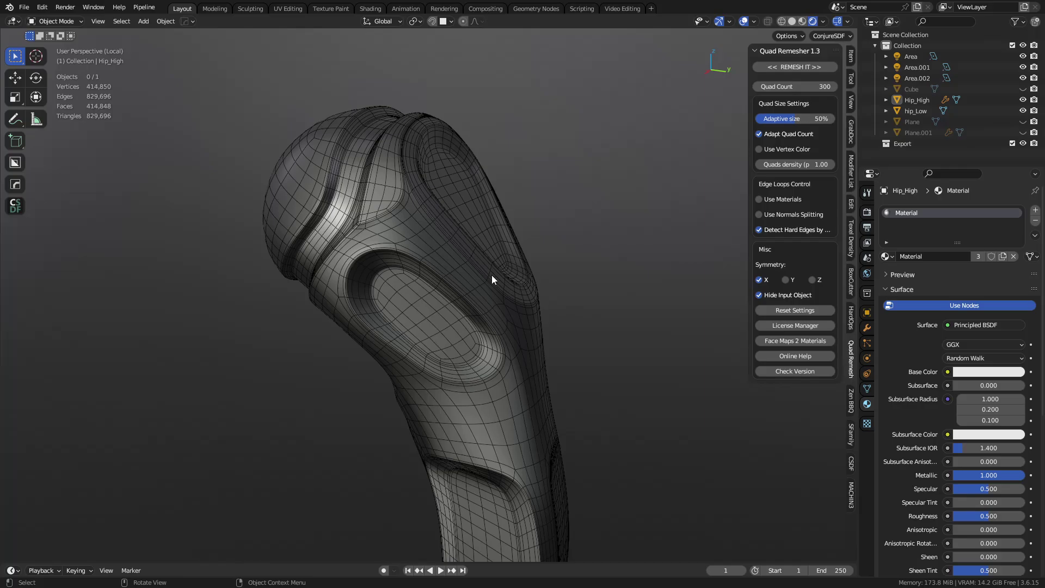
middle_drag(491, 276, 599, 257)
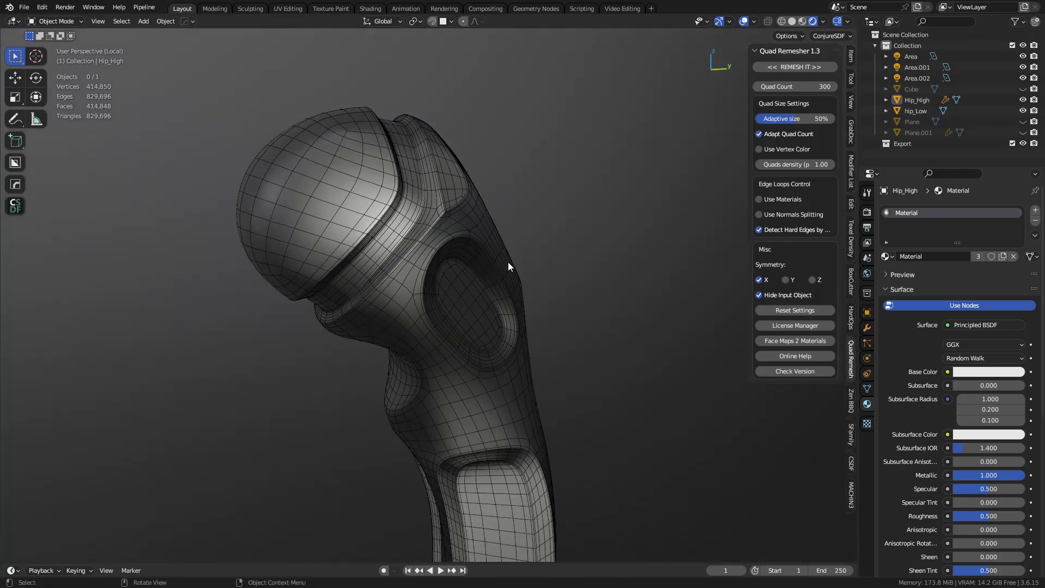
middle_drag(507, 263, 465, 300)
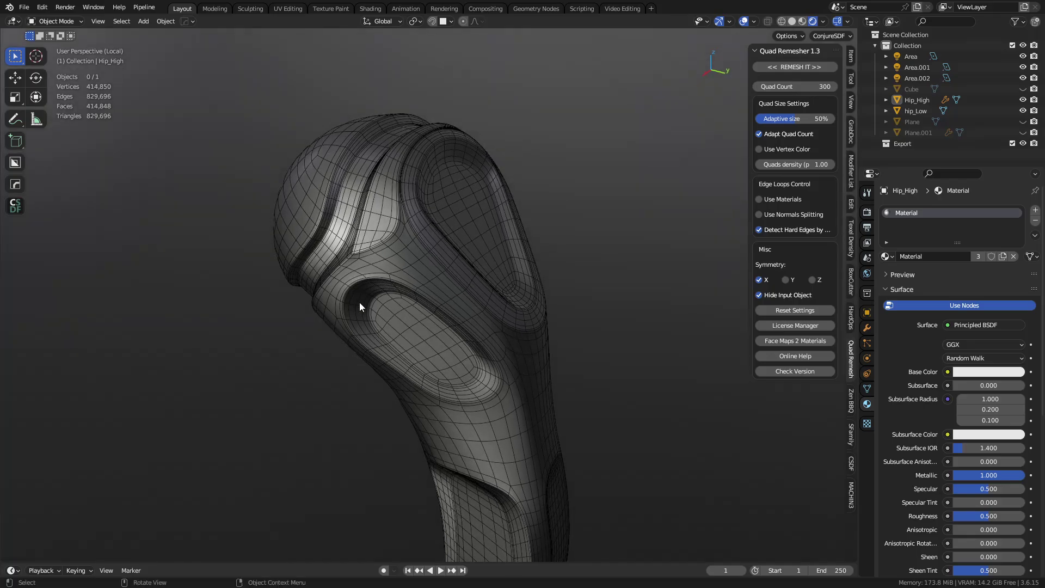
scroll(413, 267, up, 4)
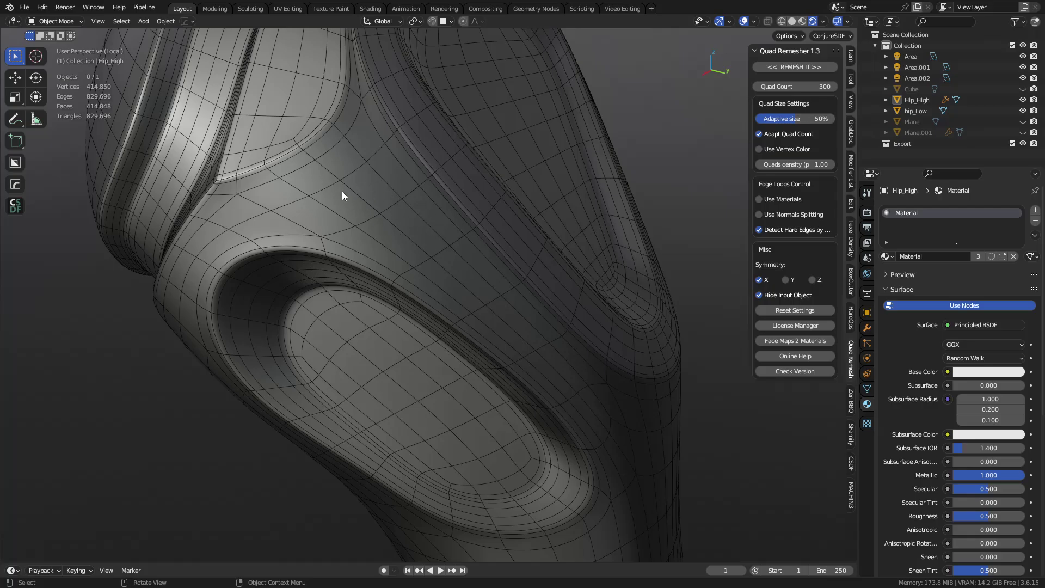
middle_drag(400, 247, 372, 252)
Open Hip_High in Edit Mode and turn off the Edit Mode display of its Subdivision modifier.
click(432, 270)
key(Tab)
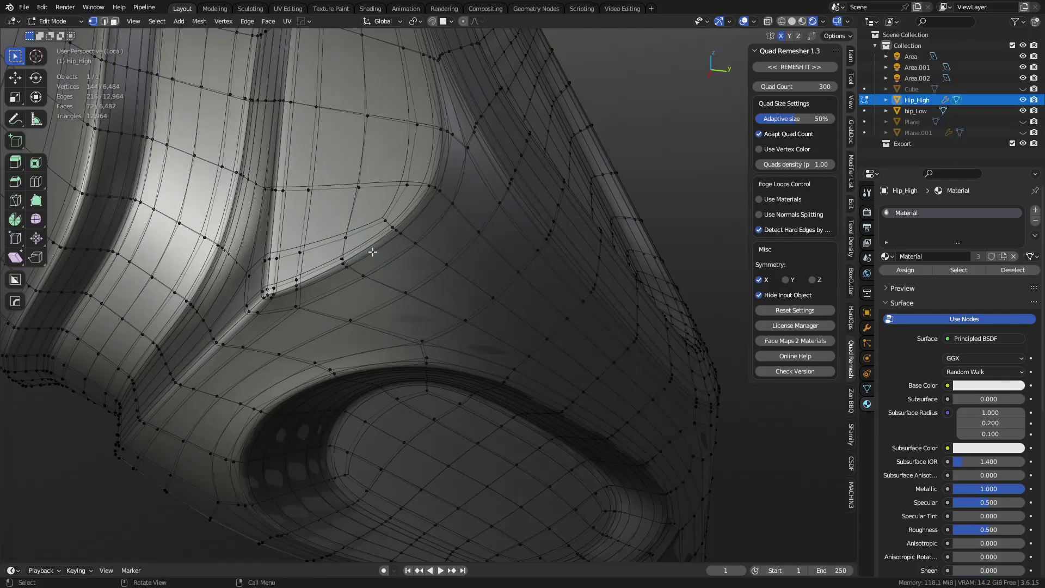
click(867, 327)
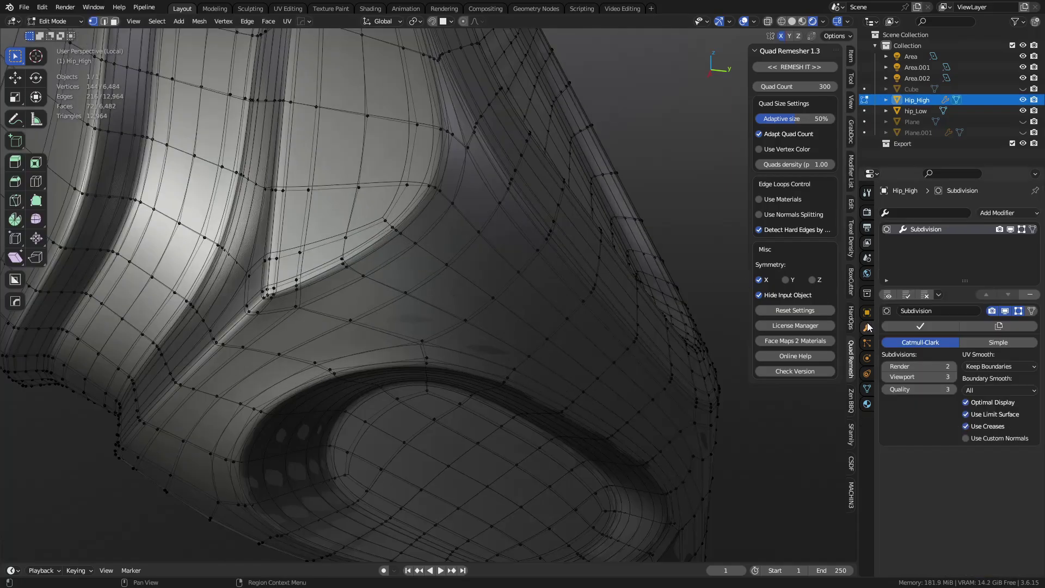
click(1018, 311)
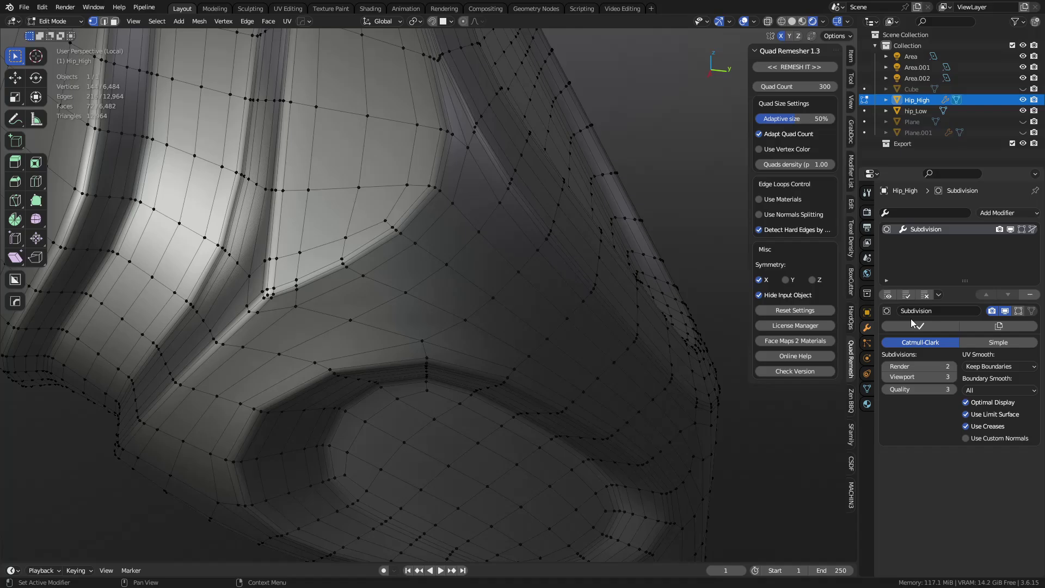
Select the edge path running from the collar panel's corner between the two recesses and edge-slide it with a factor of -1.000.
click(345, 250)
middle_drag(344, 250, 469, 356)
ctrl+click(497, 378)
key(g)
key(g)
click(531, 346)
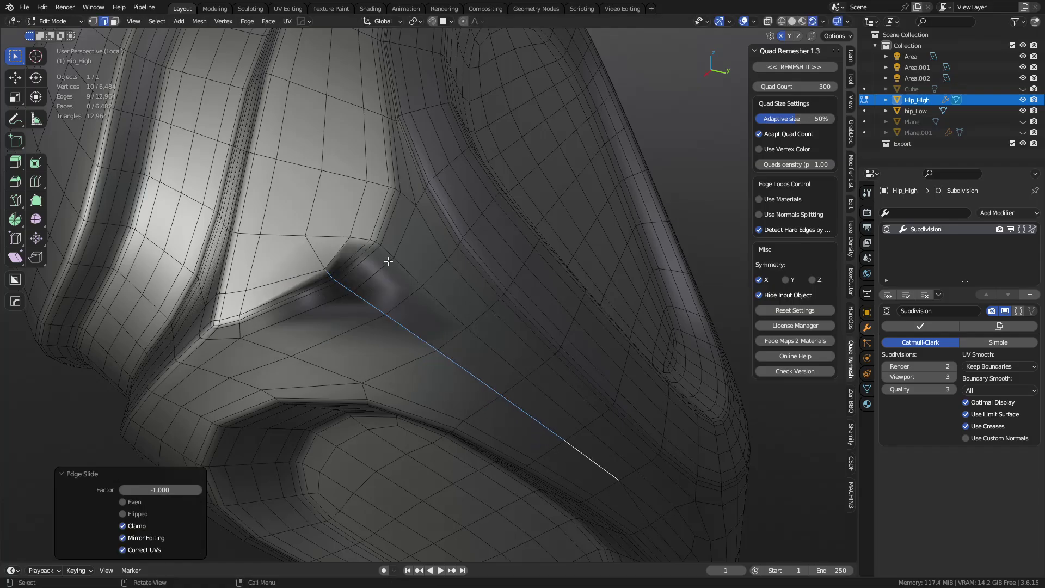
Select the neighbouring edge path from the collar panel's corner and edge-slide it by -1.000 onto the adjacent edges.
click(366, 238)
ctrl+click(575, 391)
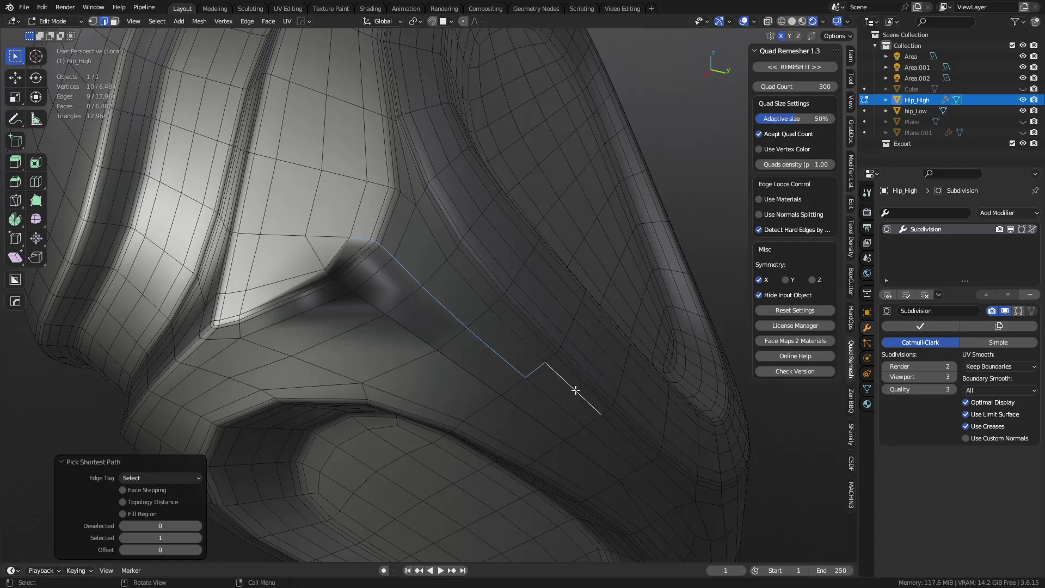
middle_drag(576, 390, 557, 345)
key(g)
key(g)
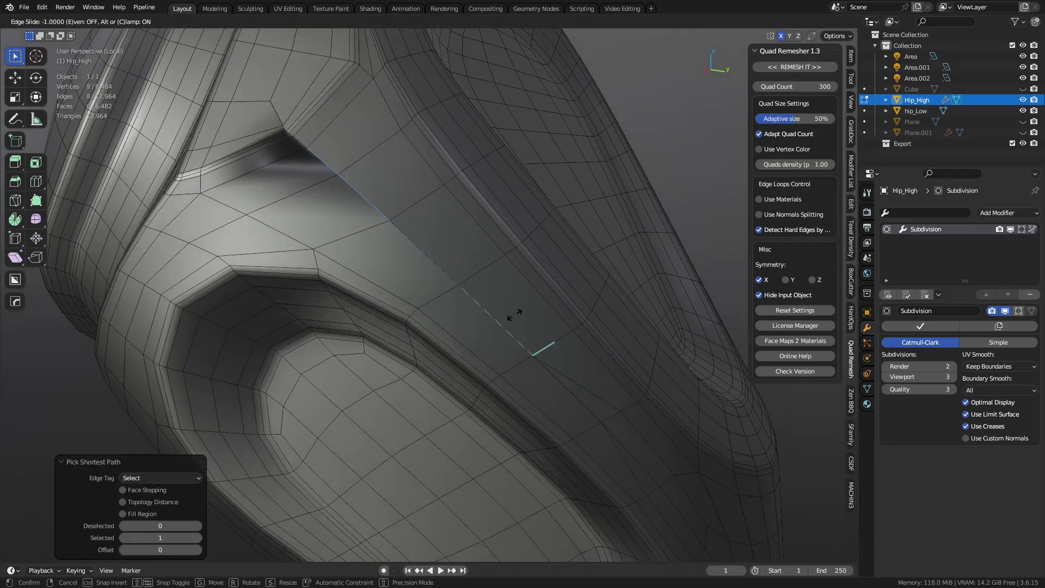
click(504, 322)
Merge all Hip_High vertices by distance at 0.0001 m and check the collar panel's corner in Object Mode.
key(a)
key(m)
click(590, 317)
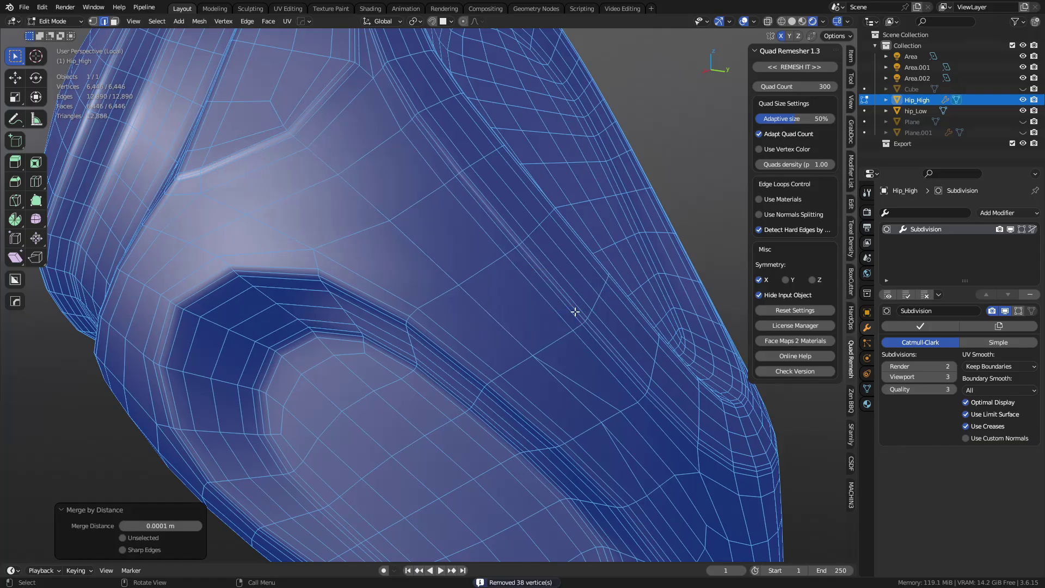
middle_drag(575, 311, 390, 324)
key(ctrl+Tab)
click(376, 248)
key(Tab)
Merge the neighbouring vertices at the collar panel's lower outer corner to their centre with Smart Vert and check the surface in Object Mode.
alt+click(380, 336)
click(406, 279)
key(1)
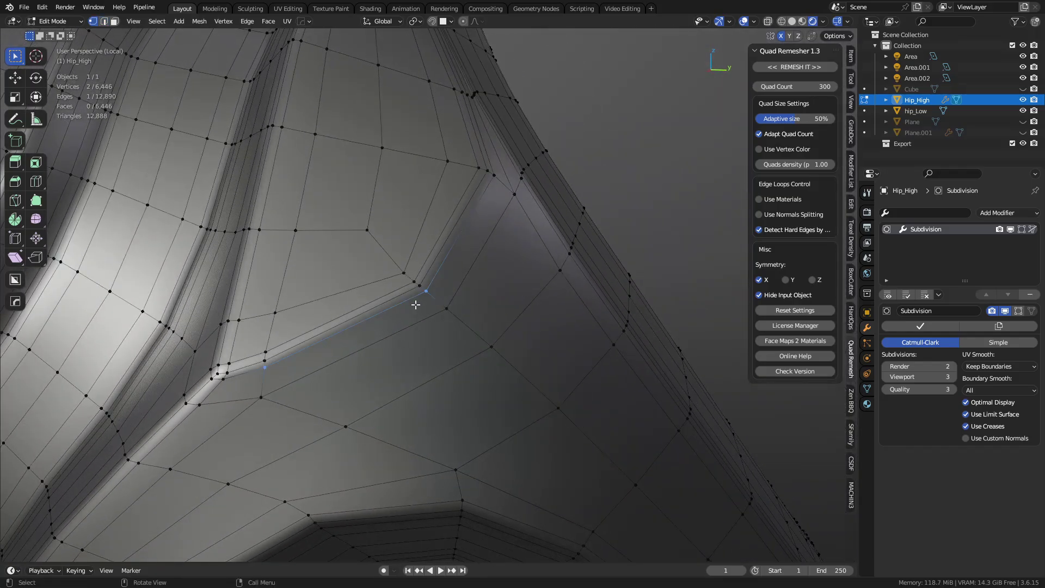
click(422, 299)
shift+click(425, 291)
shift+click(419, 285)
shift+click(407, 278)
key(1)
key(Tab)
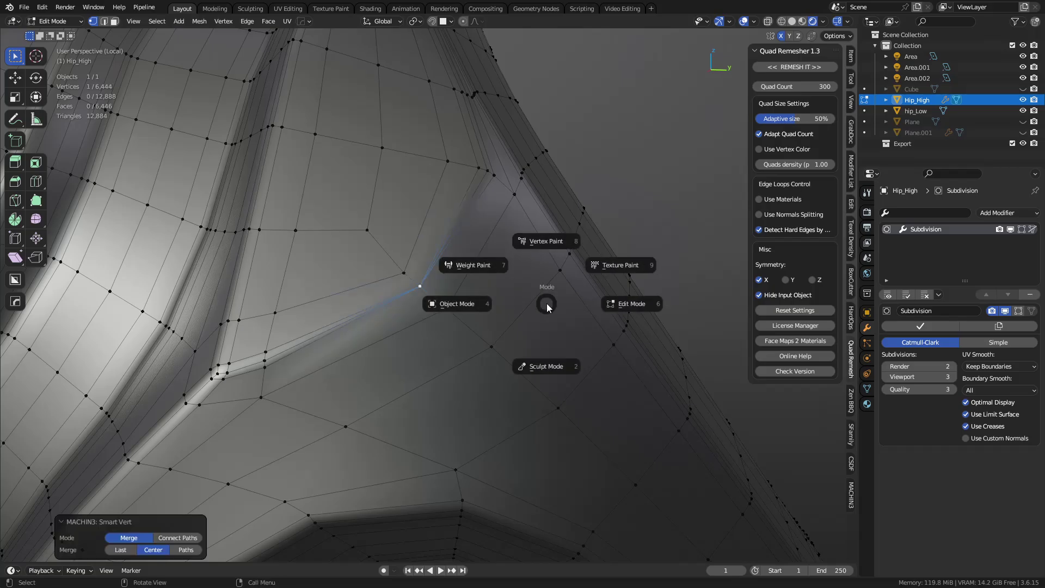
click(505, 313)
In Edit Mode, merge the close vertices on the panel's lower edge beside the recess to their centre.
key(Tab)
click(542, 316)
click(277, 348)
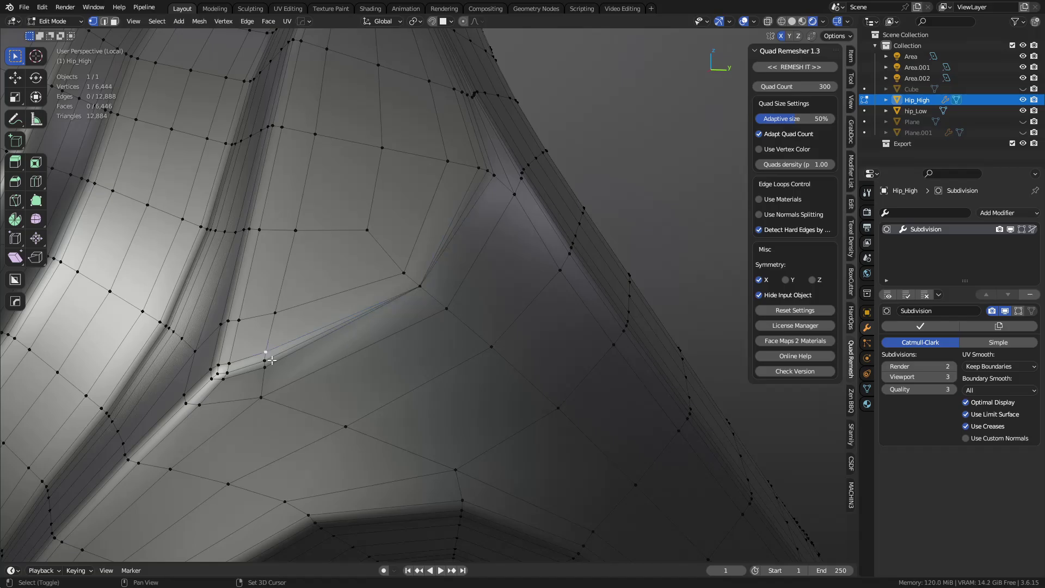
shift+click(268, 364)
shift+click(260, 371)
key(1)
Merge the close vertices at the panel's upper outer corner to their centre and check the panel in Object Mode.
click(479, 172)
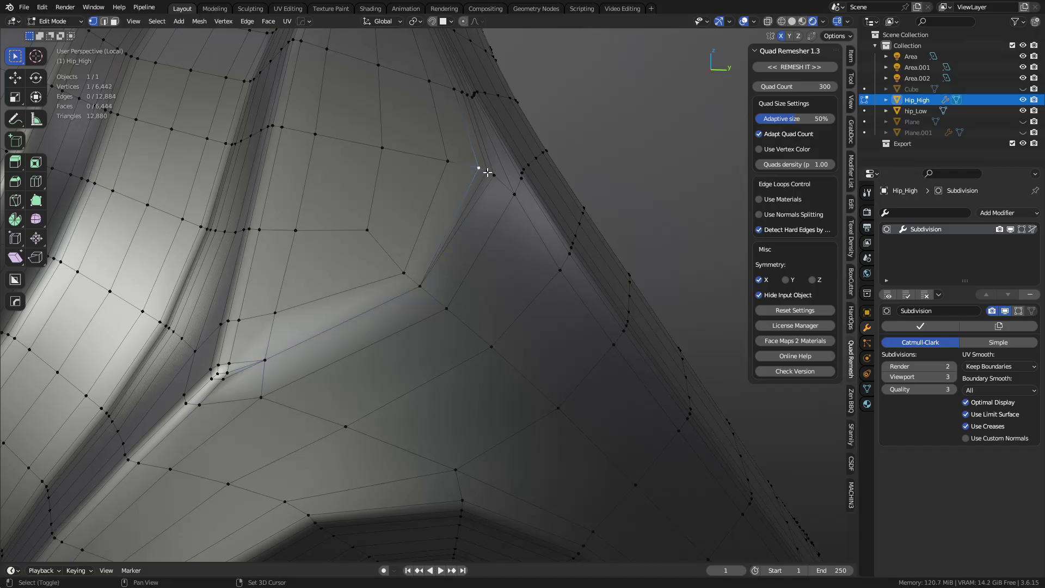
shift+click(493, 175)
key(1)
key(Tab)
click(492, 289)
middle_drag(498, 368, 476, 357)
scroll(467, 336, up, 4)
Apply Set Flow to the edge connecting the panel's lower and upper outer corners.
key(Tab)
key(2)
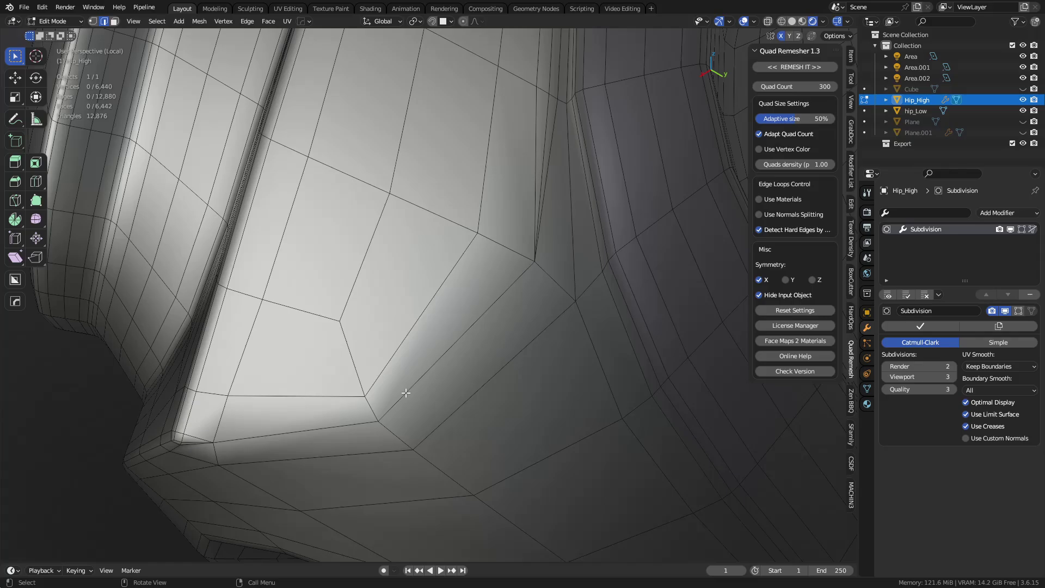
middle_drag(406, 392, 583, 246)
click(516, 271)
right_click(584, 246)
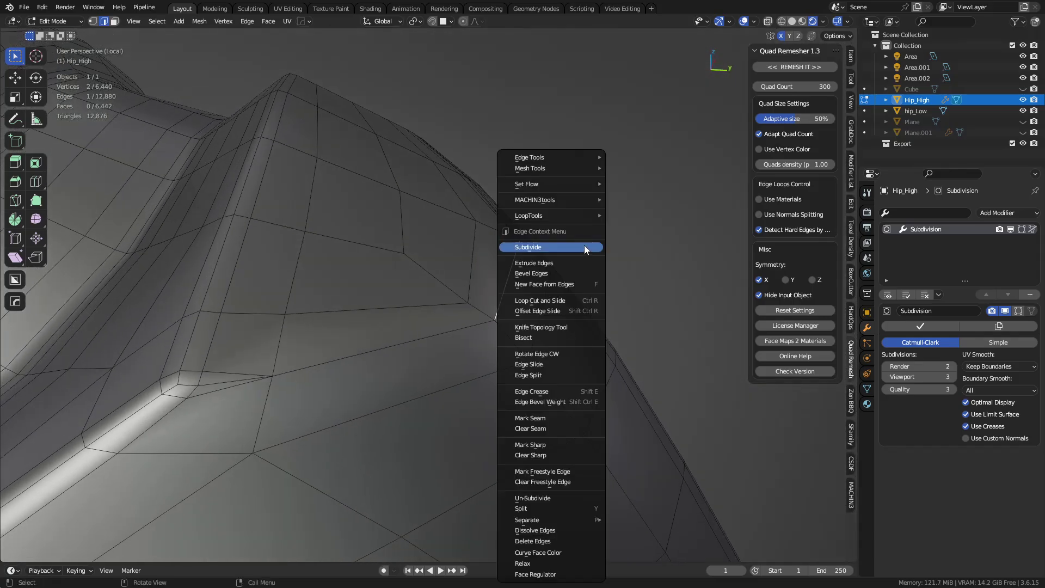
mouse_move(577, 184)
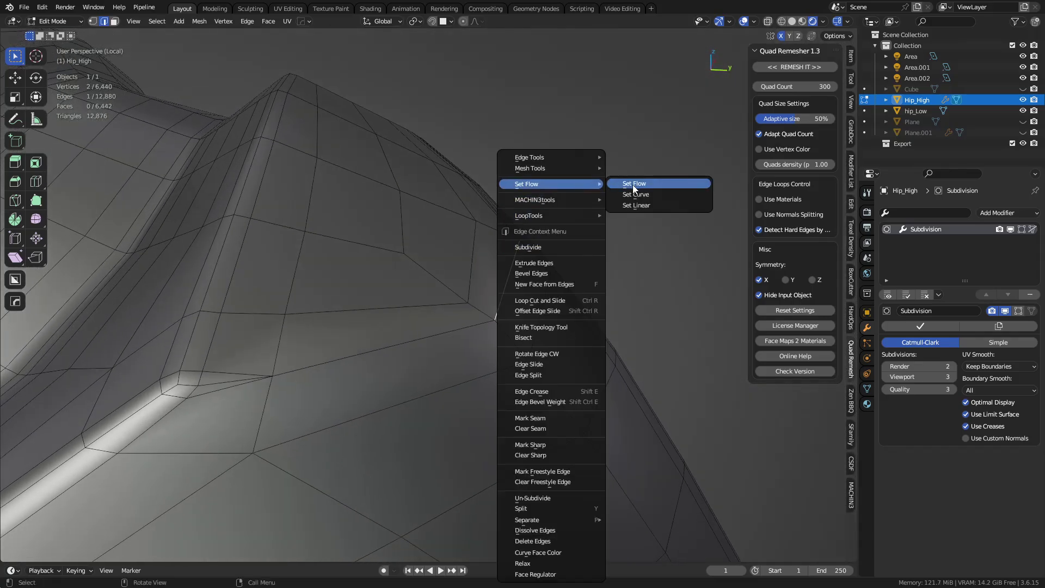
click(632, 185)
Examine the subdivided shading around the collar panel's corners and recess in Object Mode.
key(Tab)
middle_drag(474, 364, 505, 367)
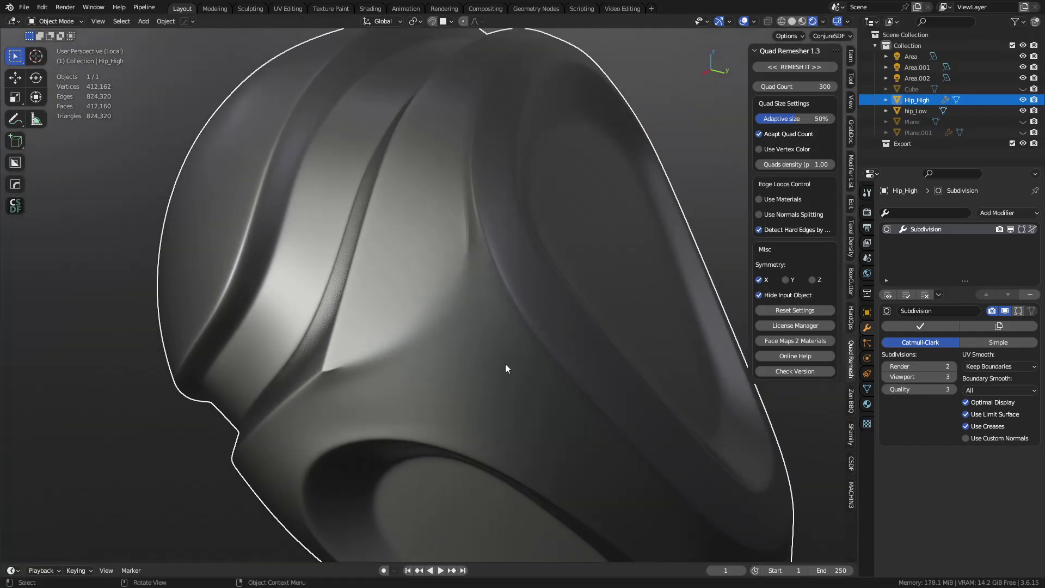
key(Tab)
middle_drag(567, 217, 532, 350)
scroll(526, 351, up, 2)
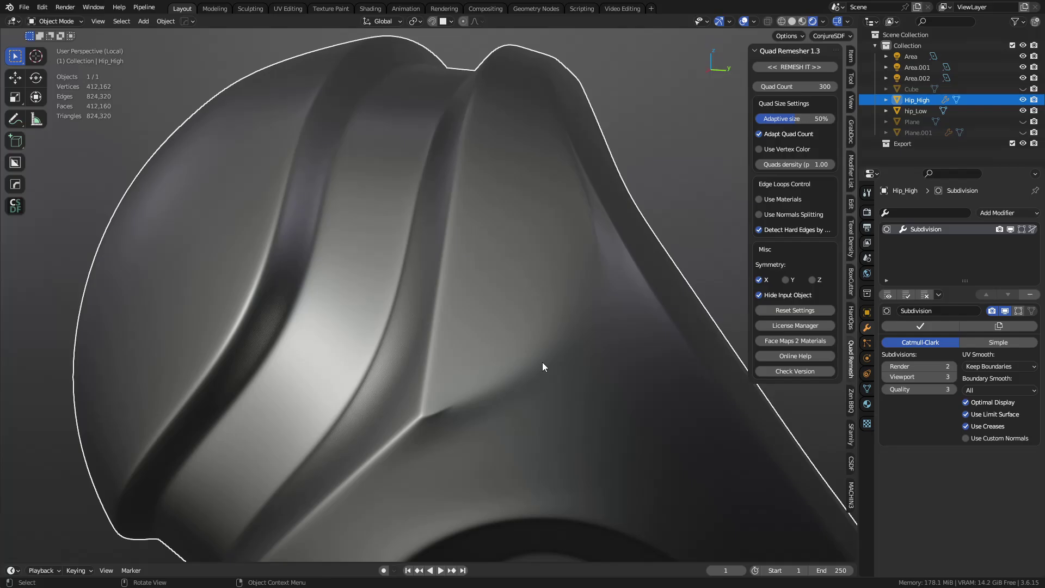
middle_drag(543, 361, 474, 350)
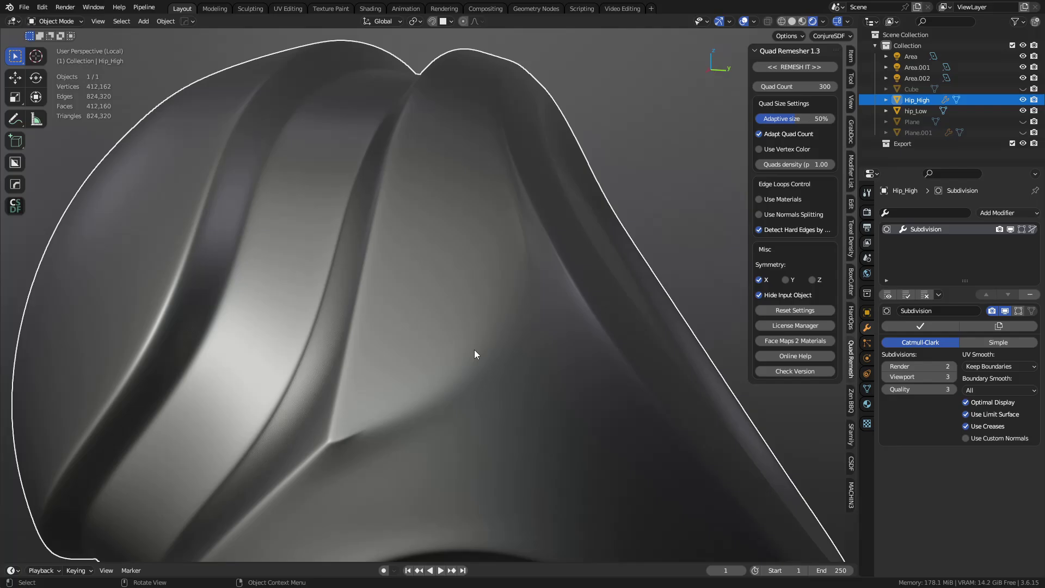